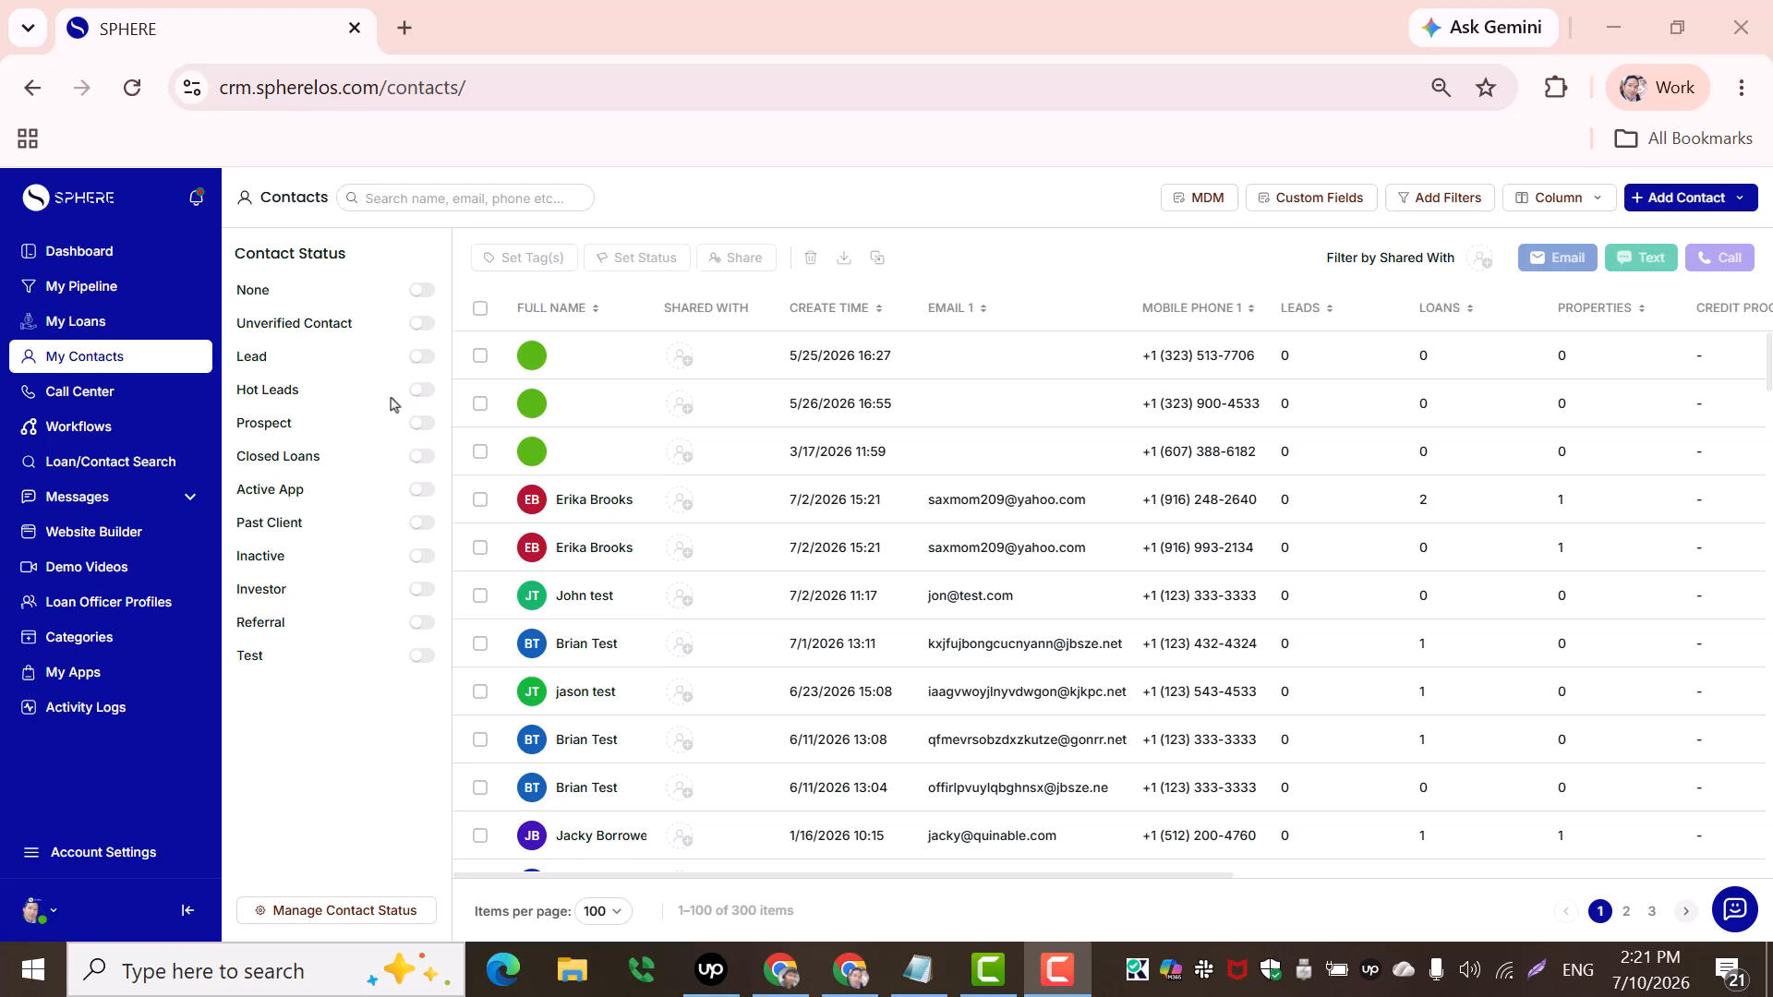
Filter the contacts list to the Lead status and open the contact status management
left_click(419, 361)
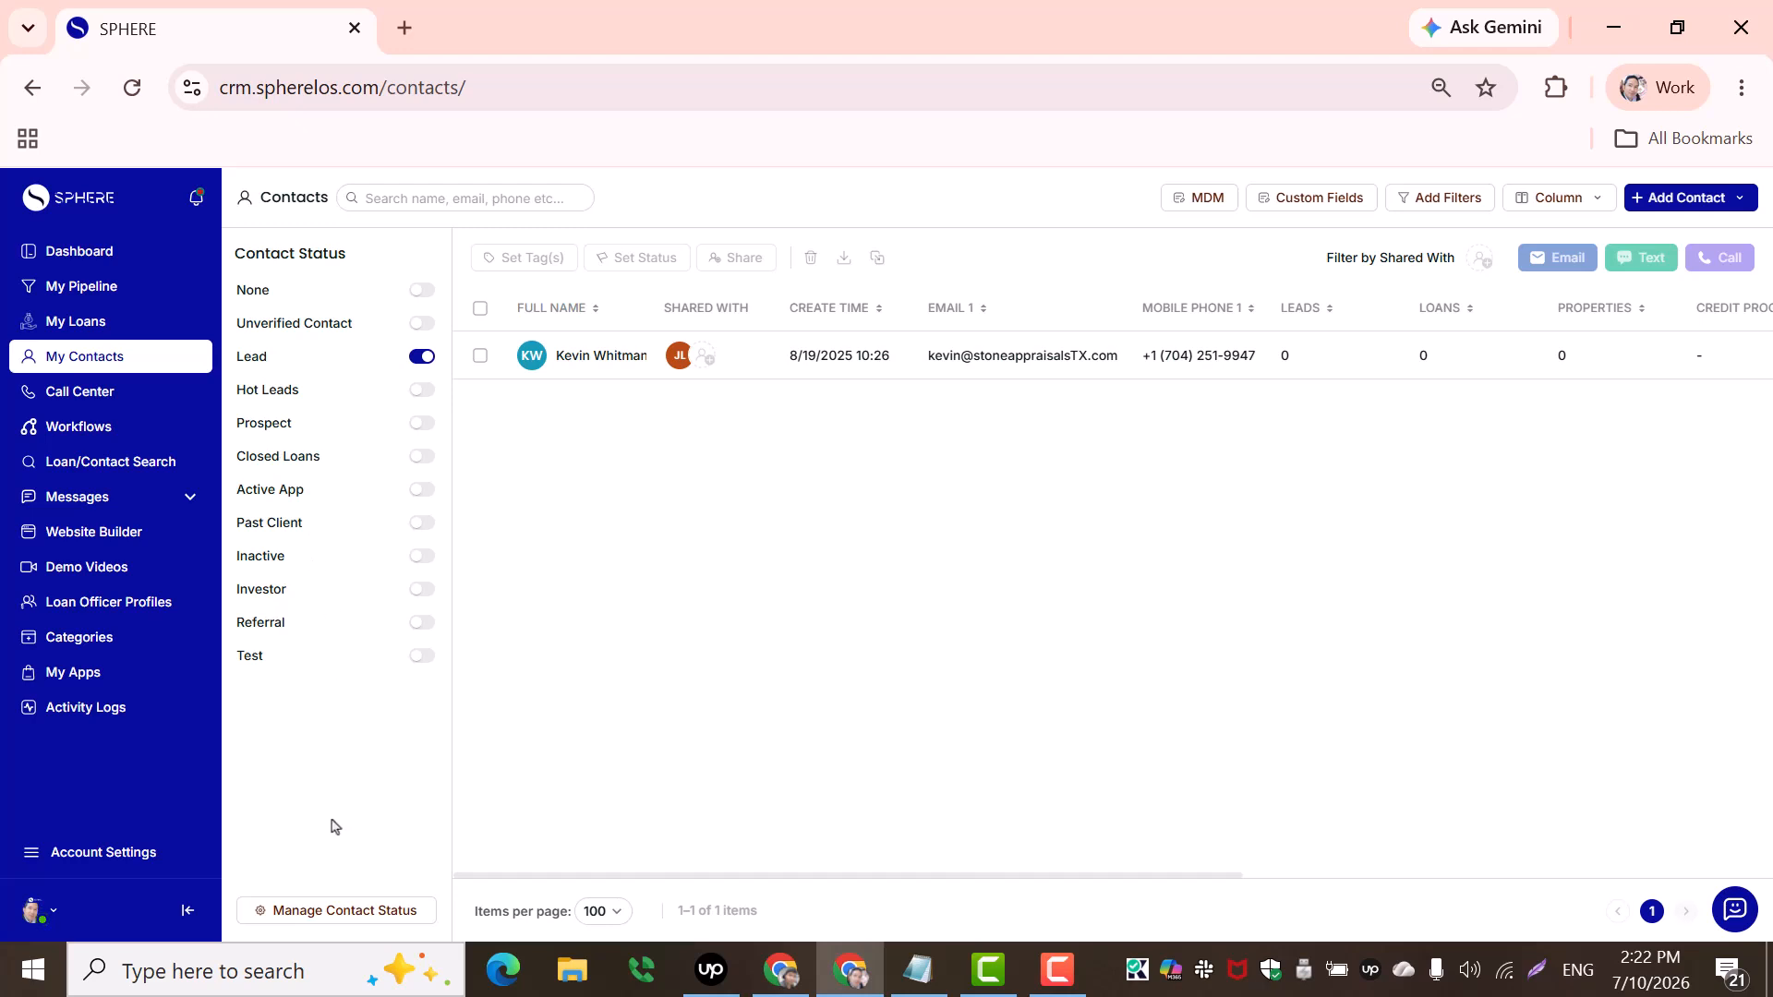
left_click(336, 912)
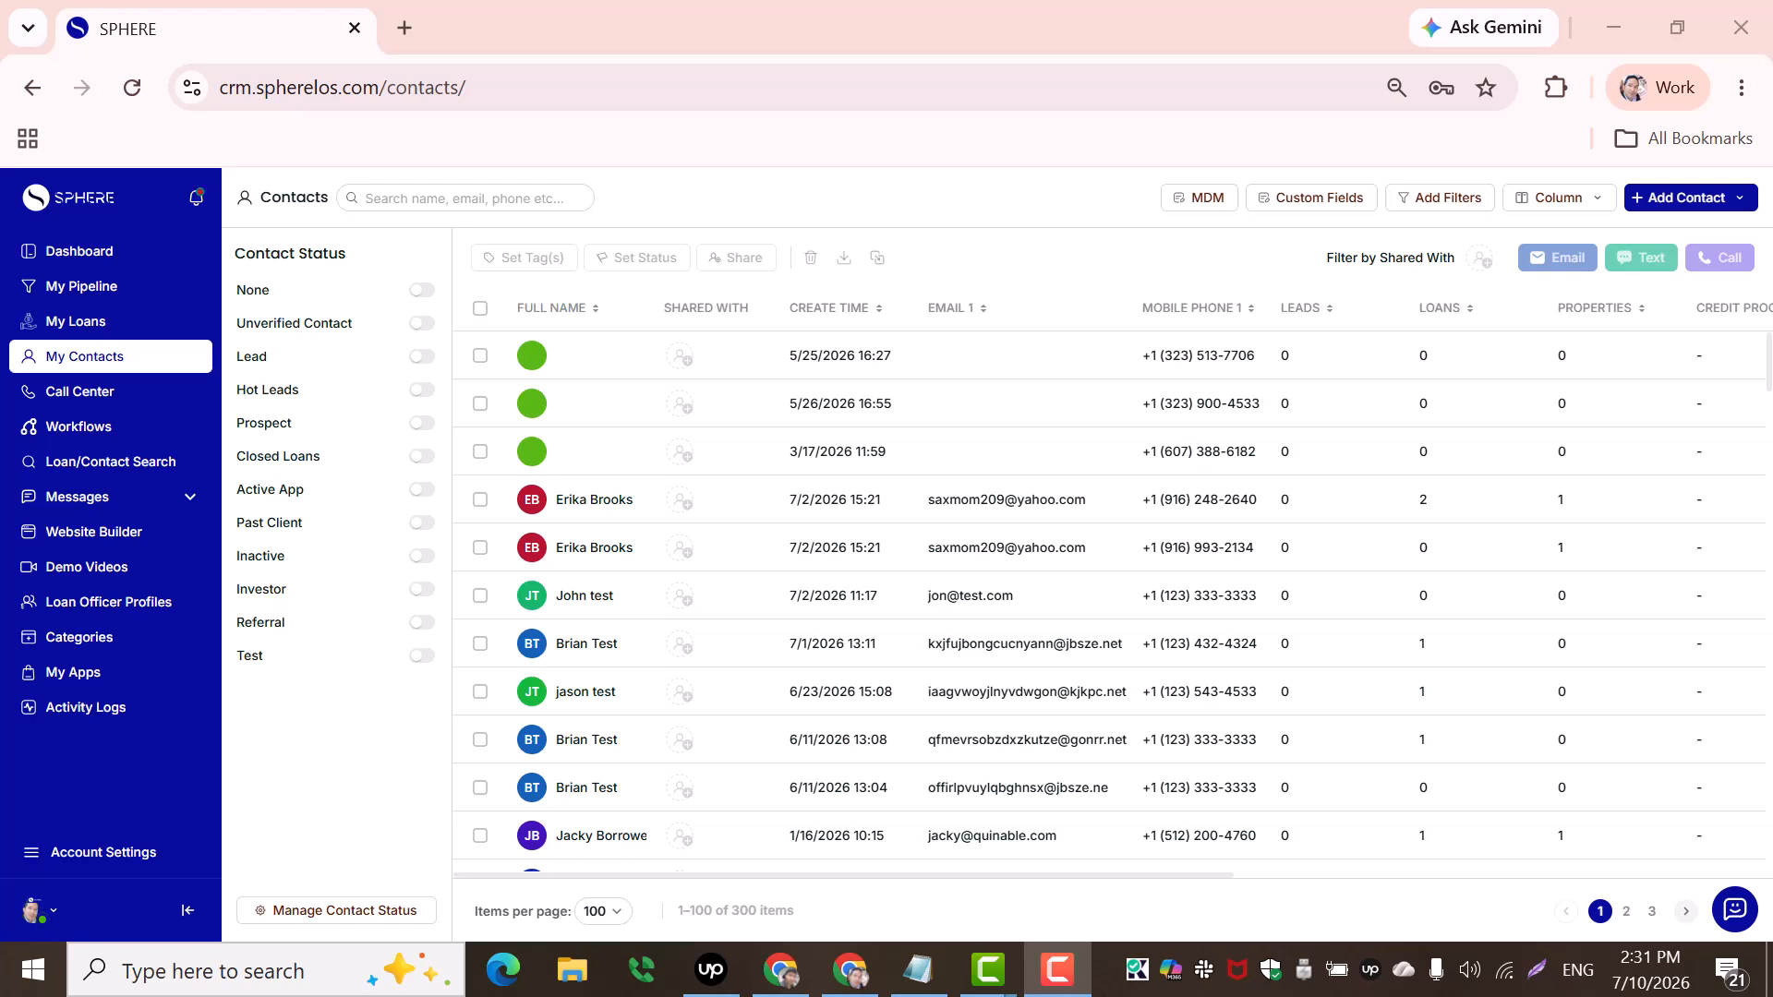
Open the form for adding a single contact
left_click(1689, 199)
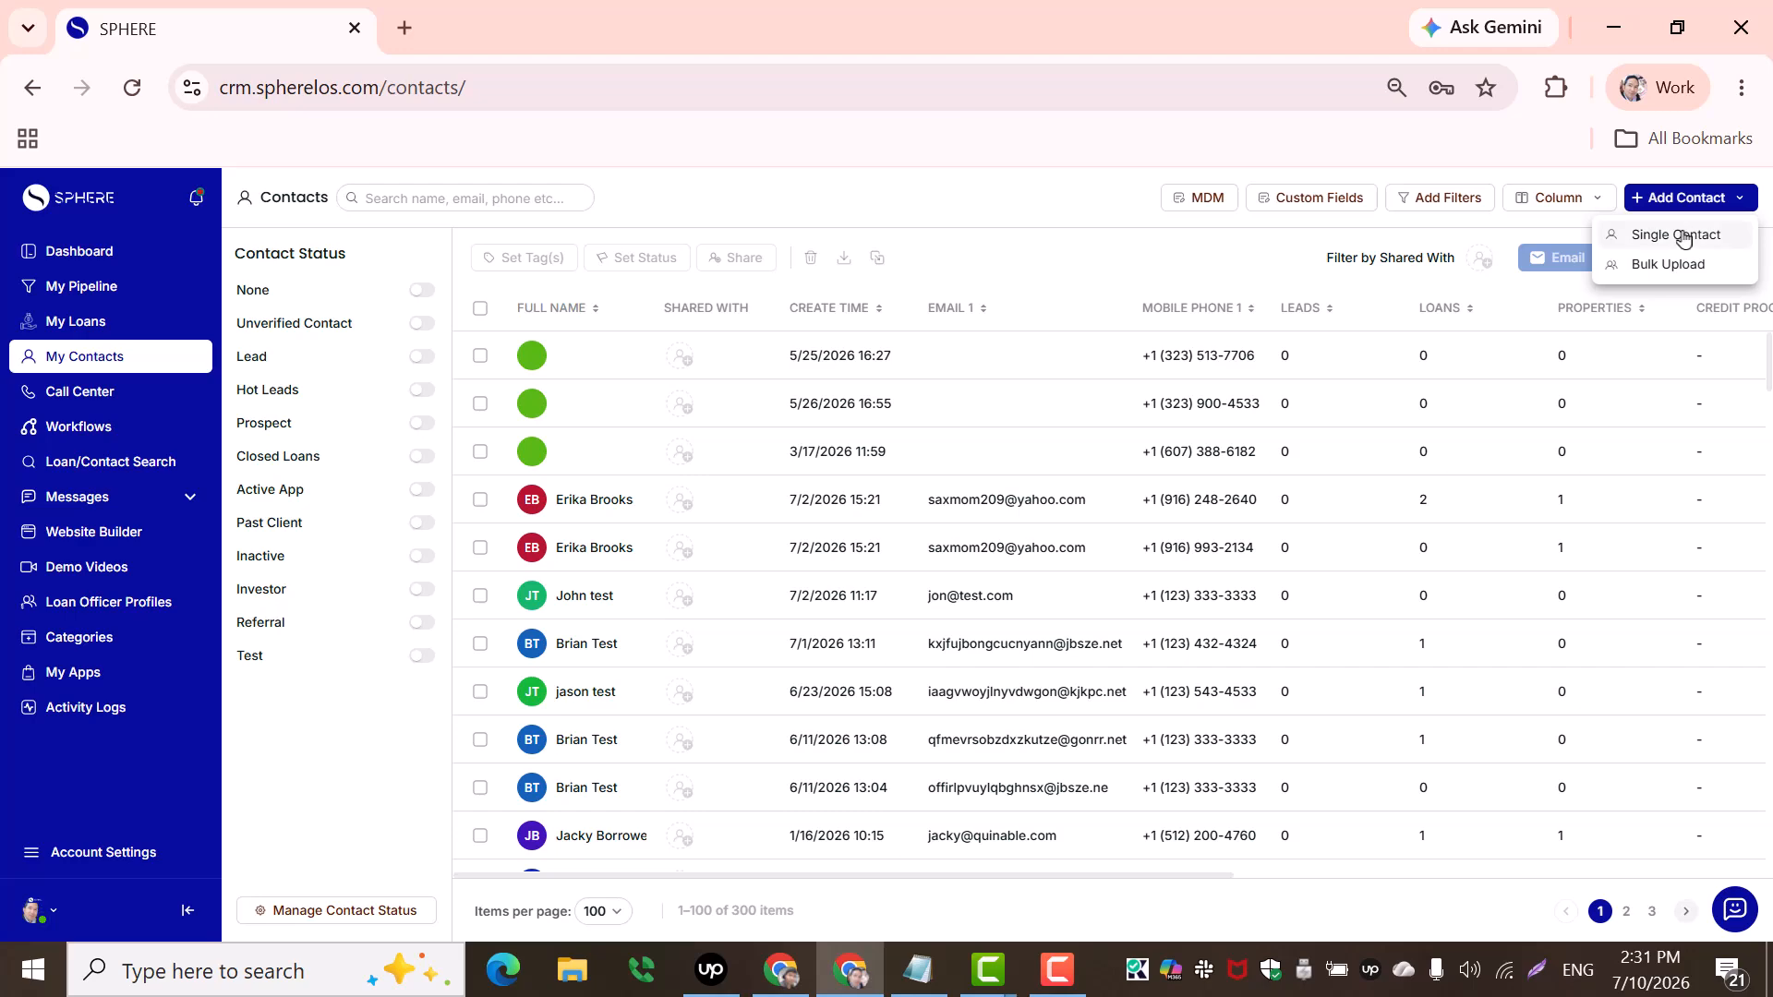
left_click(1681, 236)
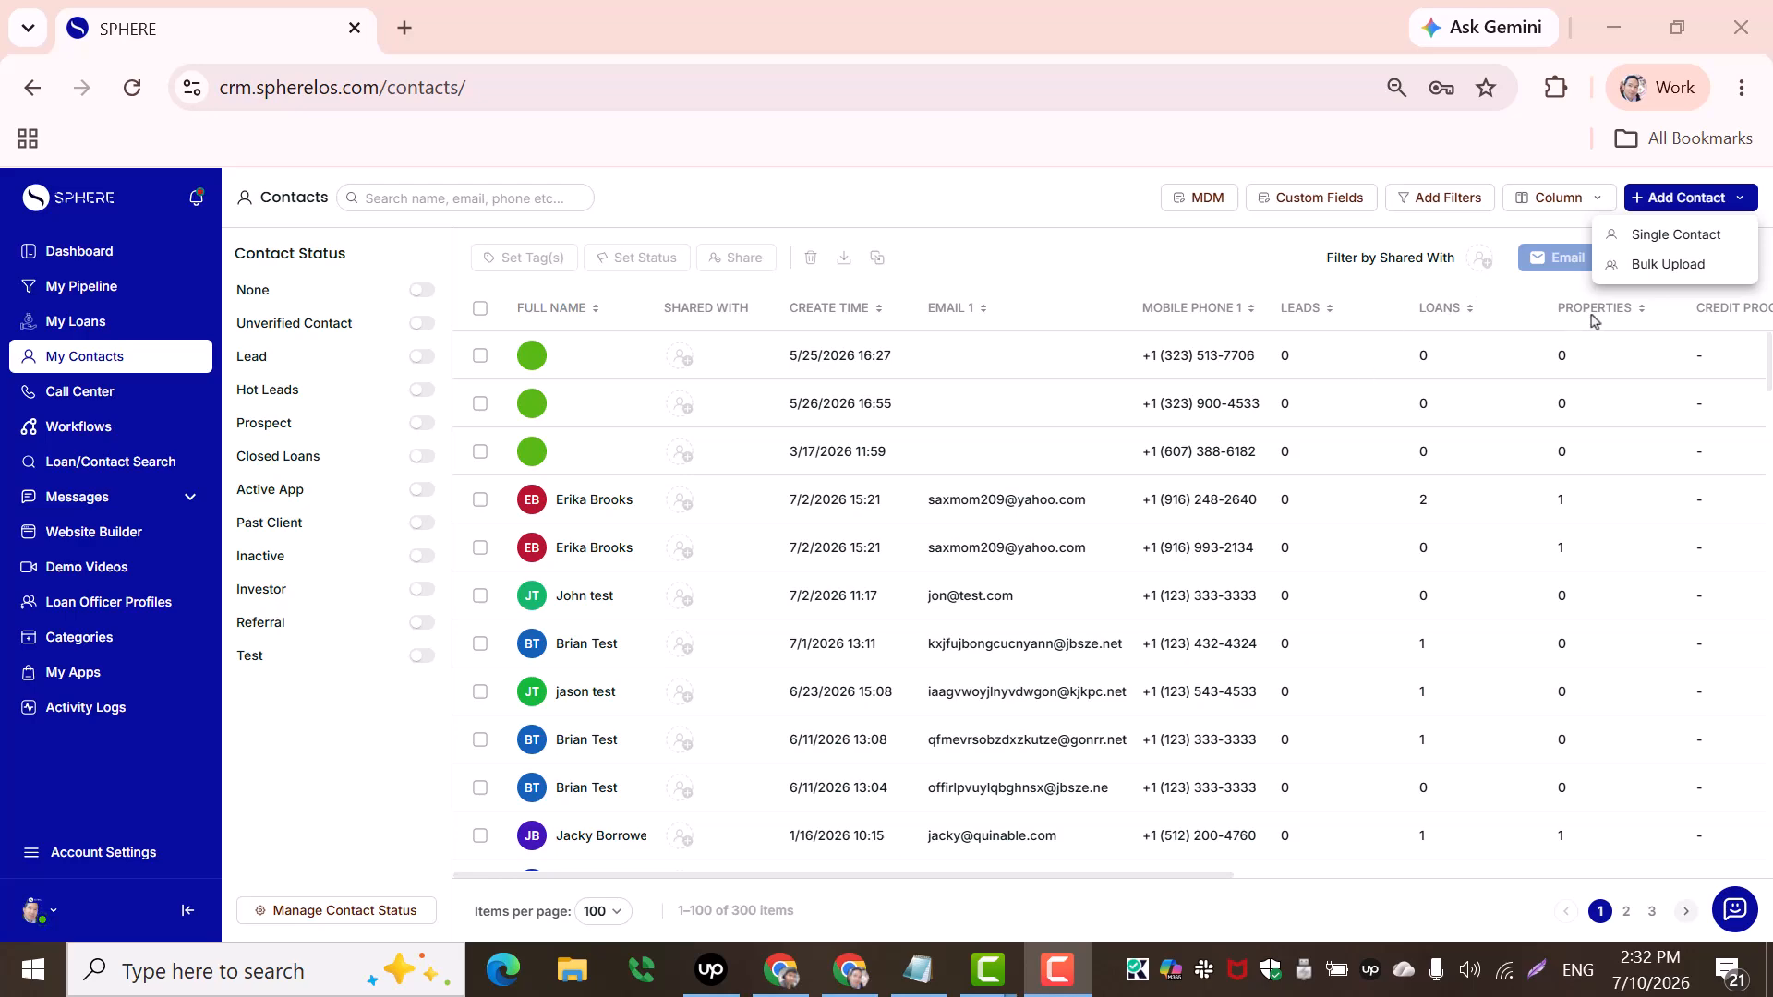
Start a bulk contact upload assigned to the account and load test.csv for field mapping
left_click(1646, 266)
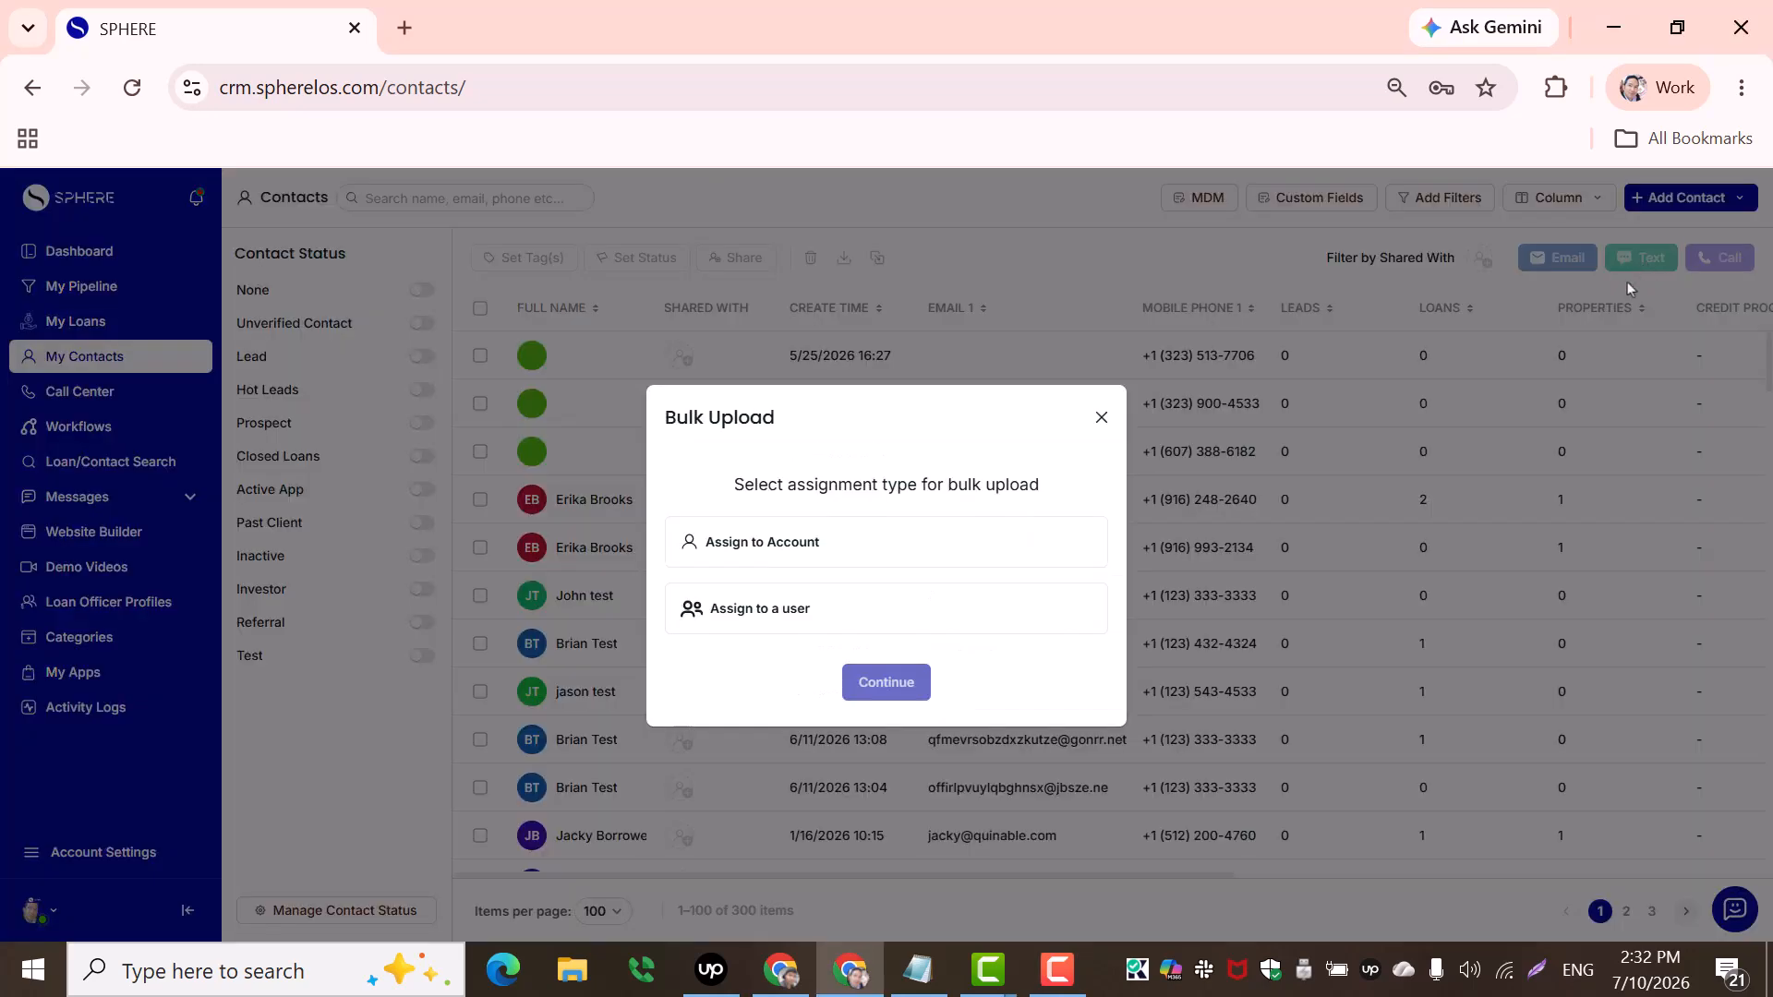
left_click(912, 542)
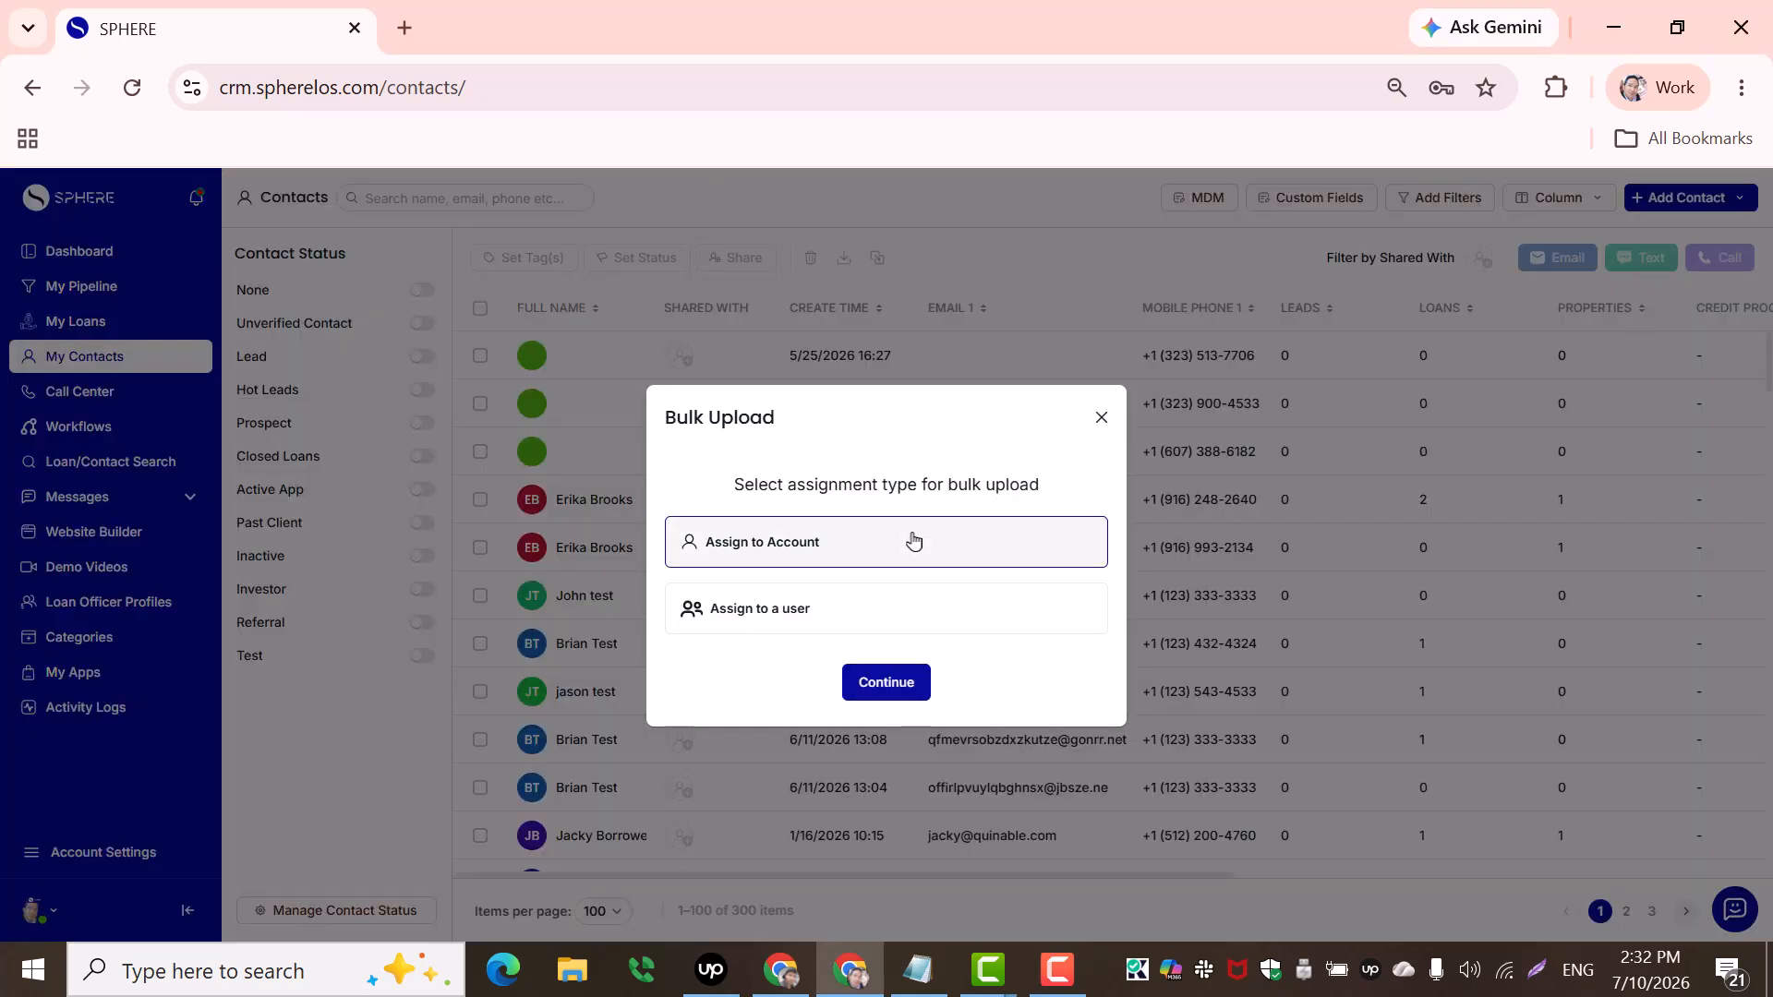
left_click(911, 682)
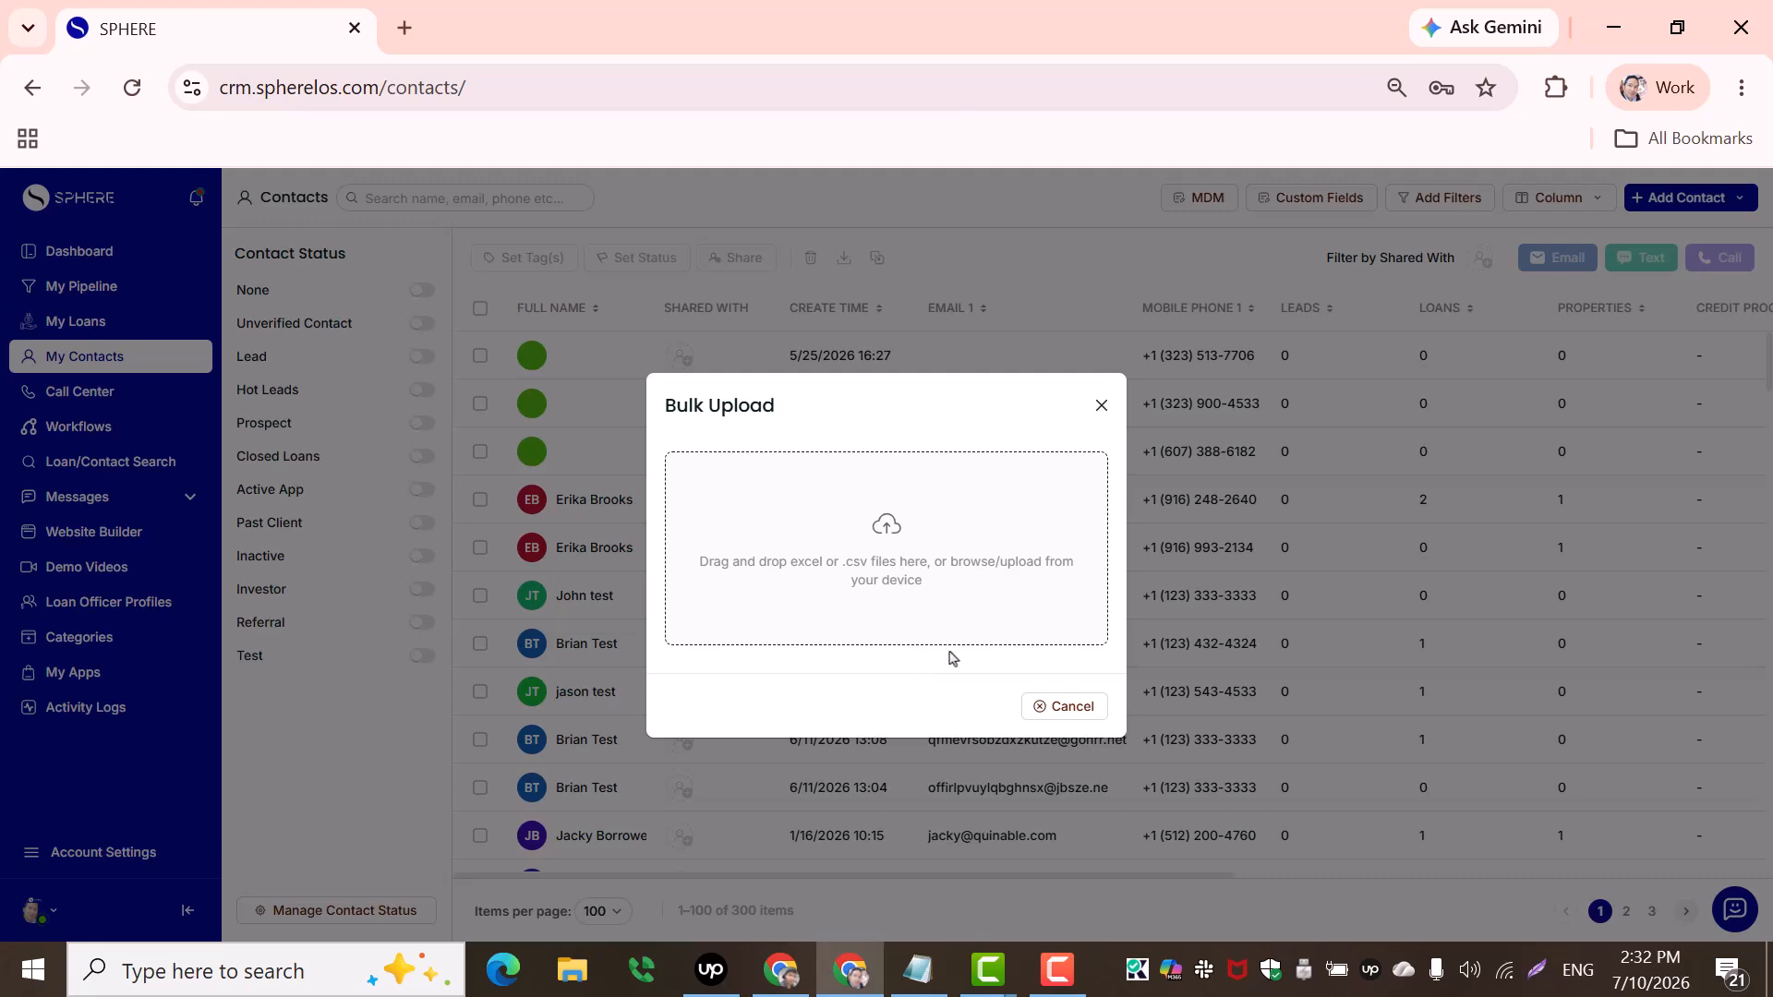
left_click(921, 582)
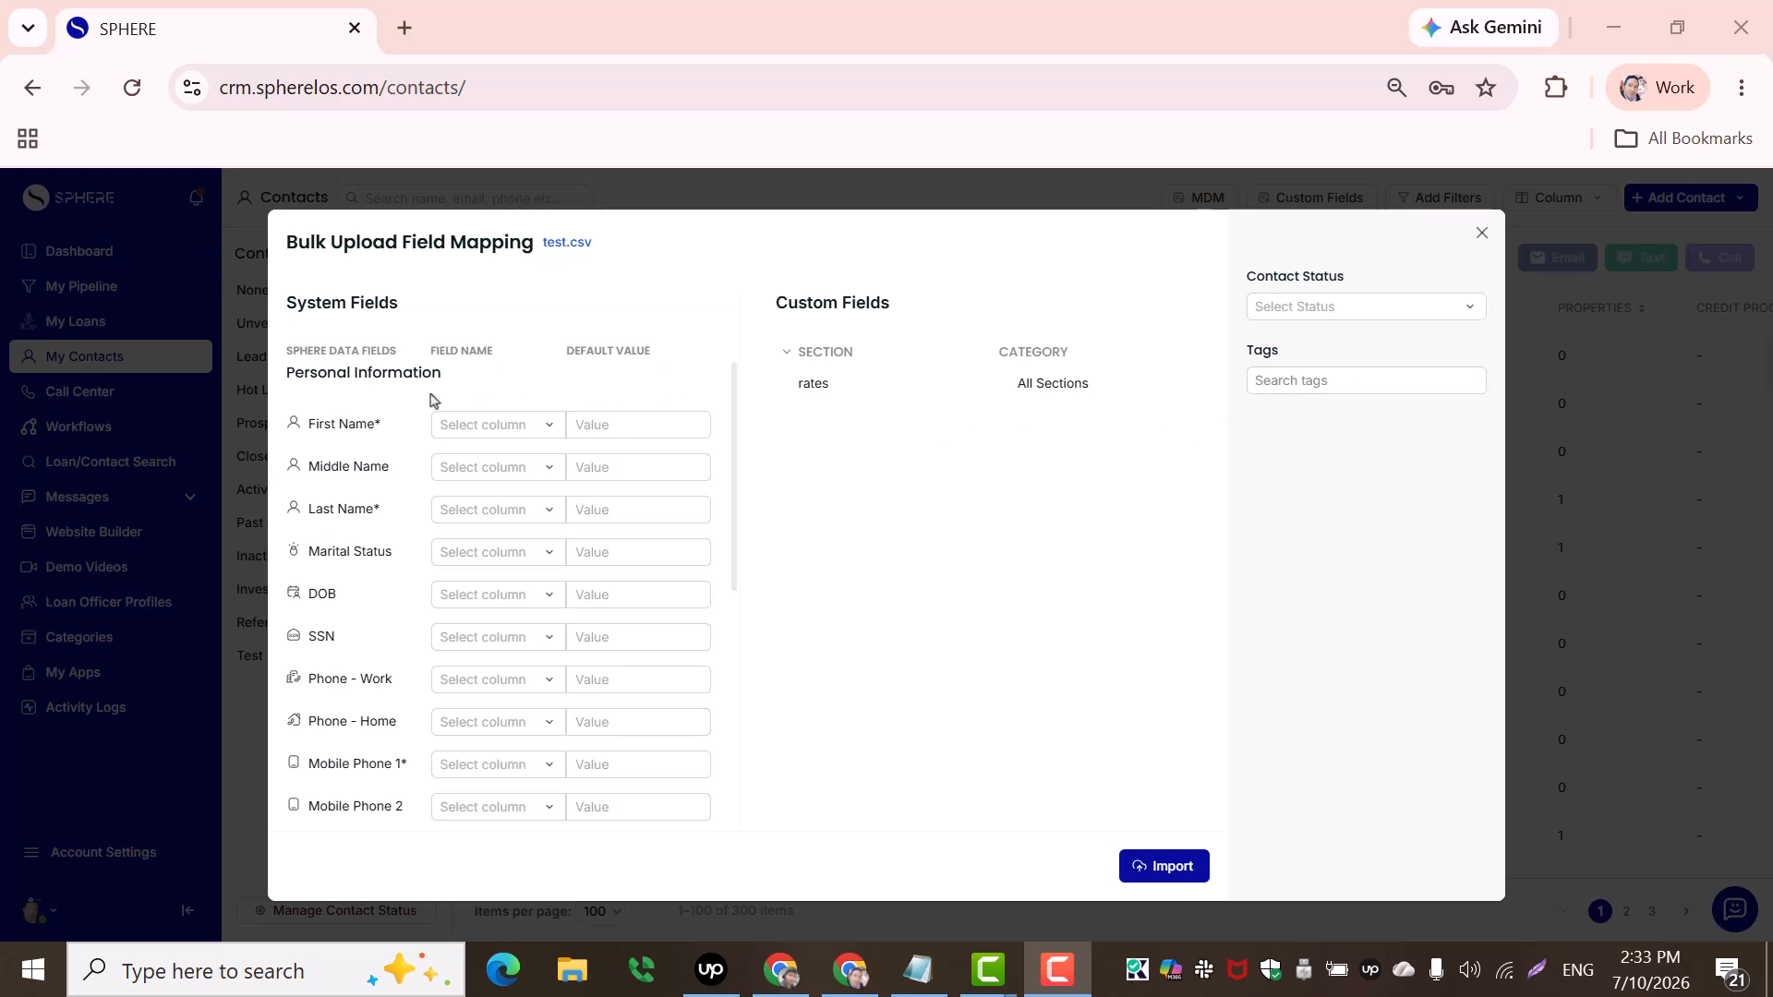
Map the First Name field to the firstname column and the Last Name field to the lastname column
left_click(473, 430)
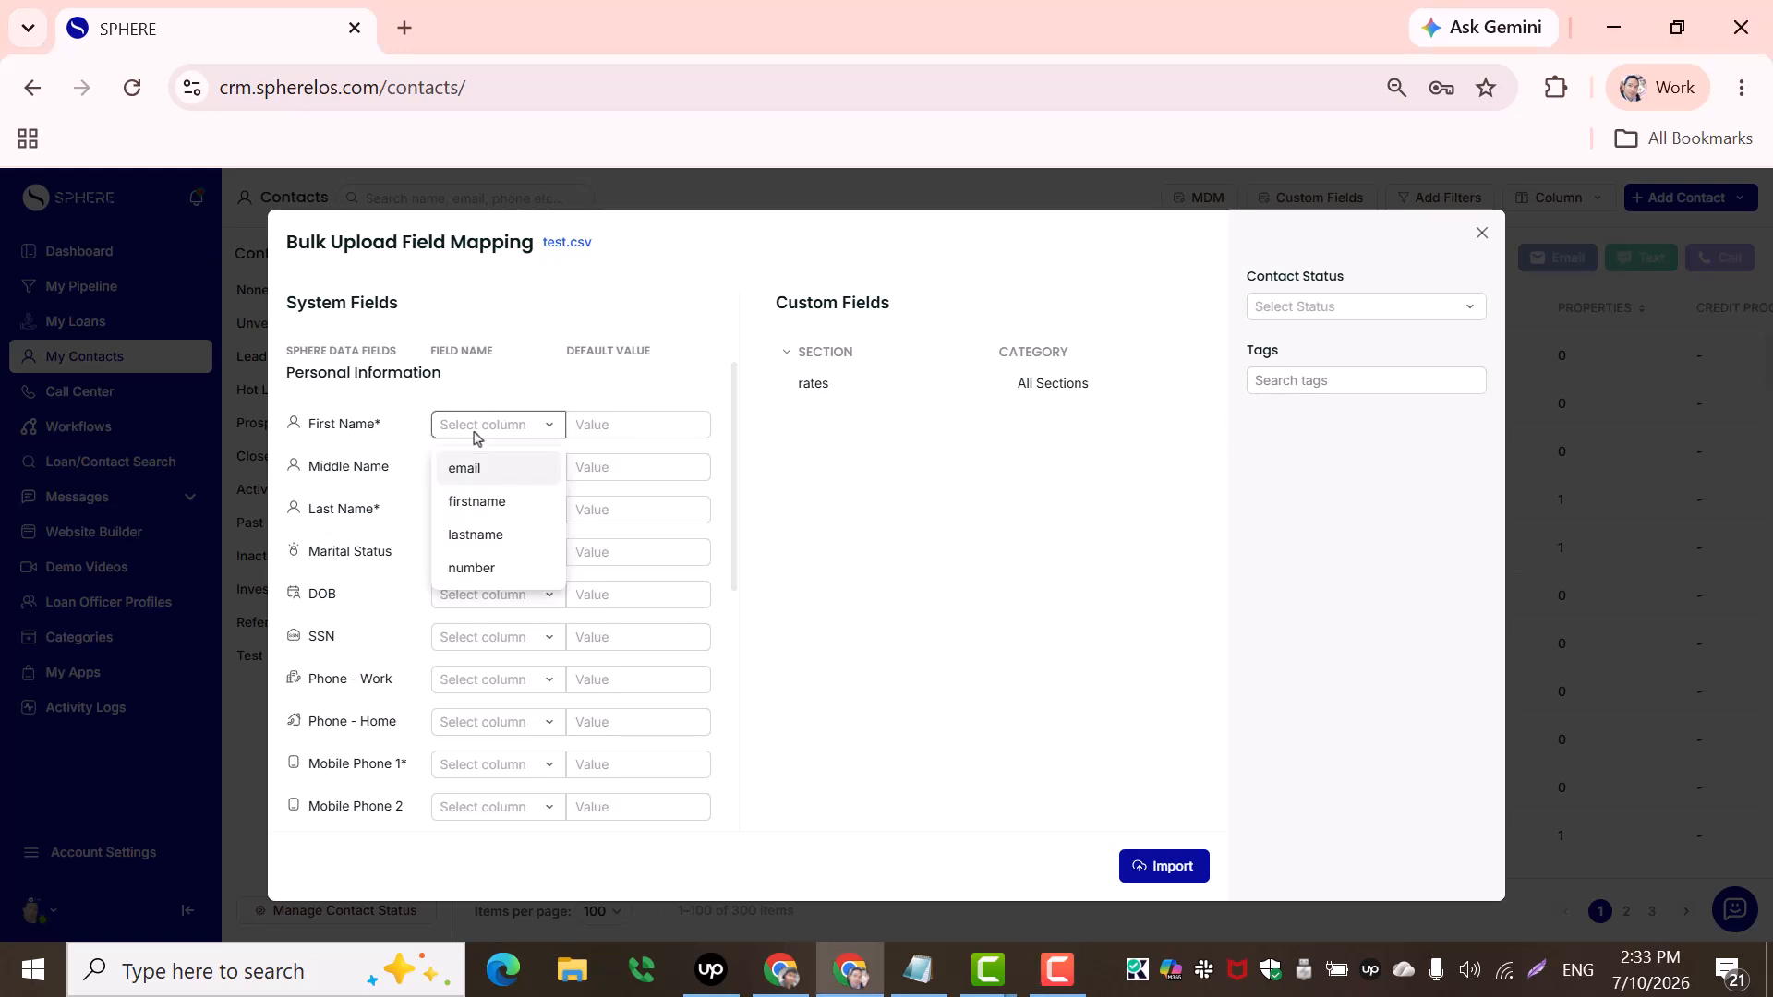
left_click(491, 498)
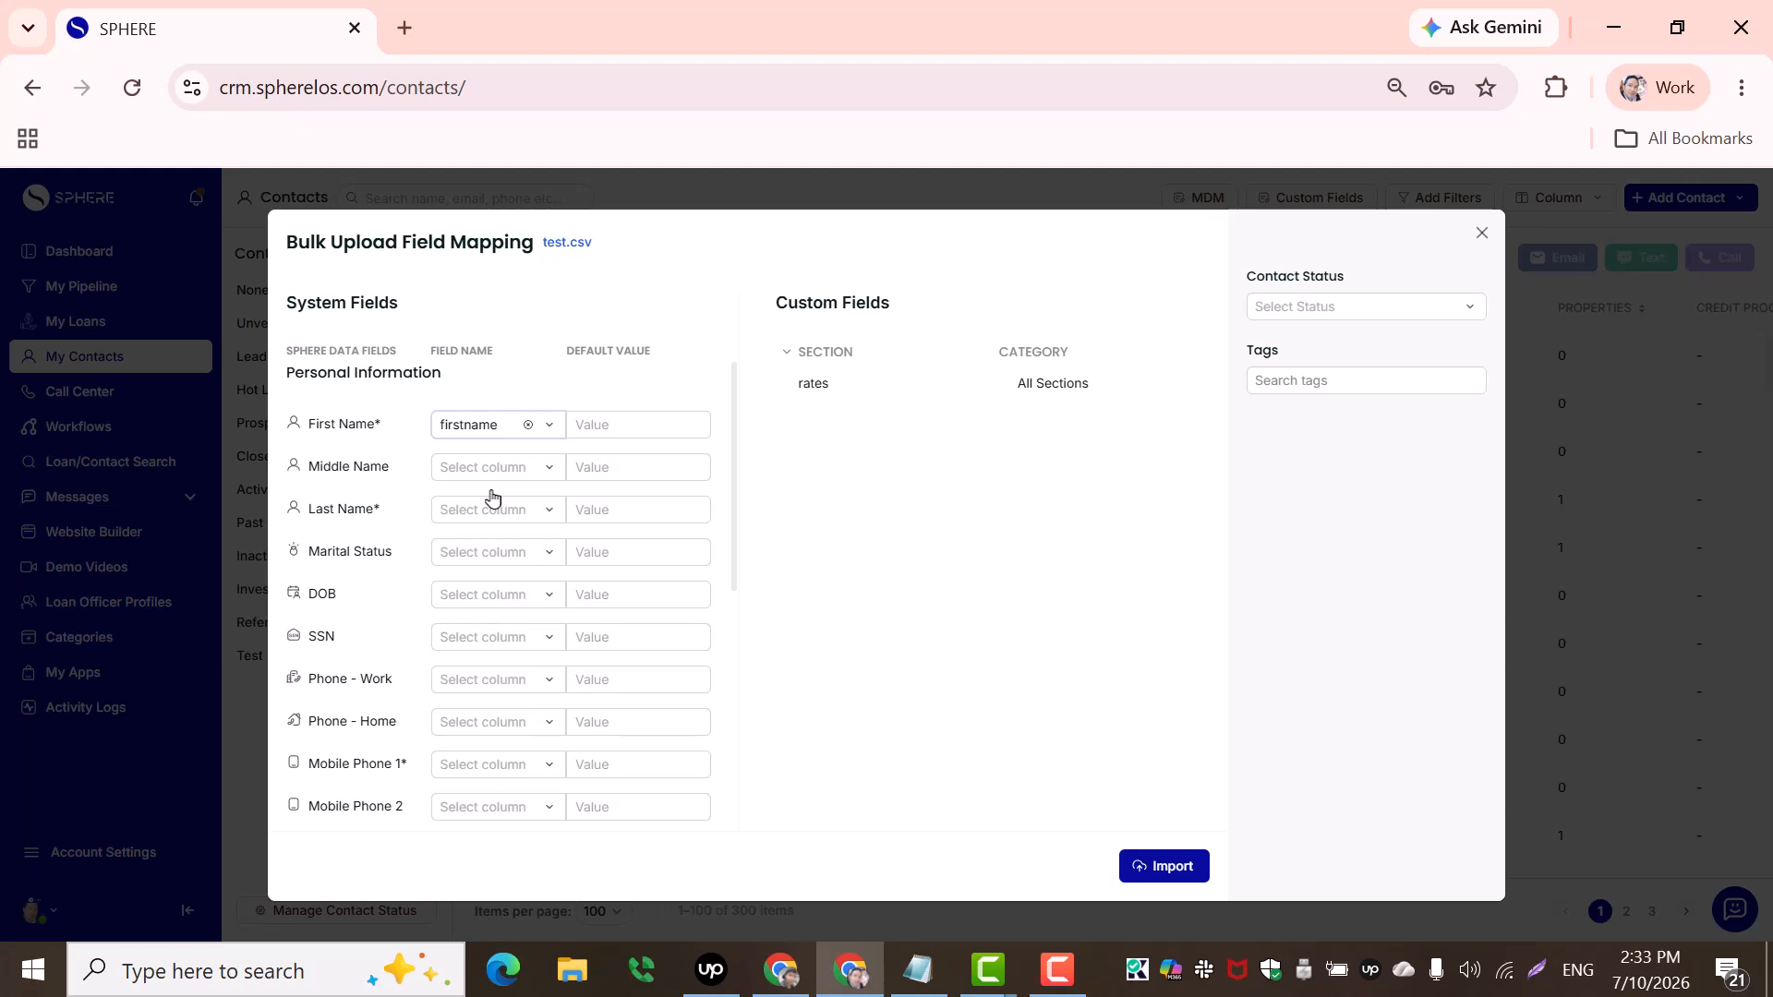
left_click(487, 511)
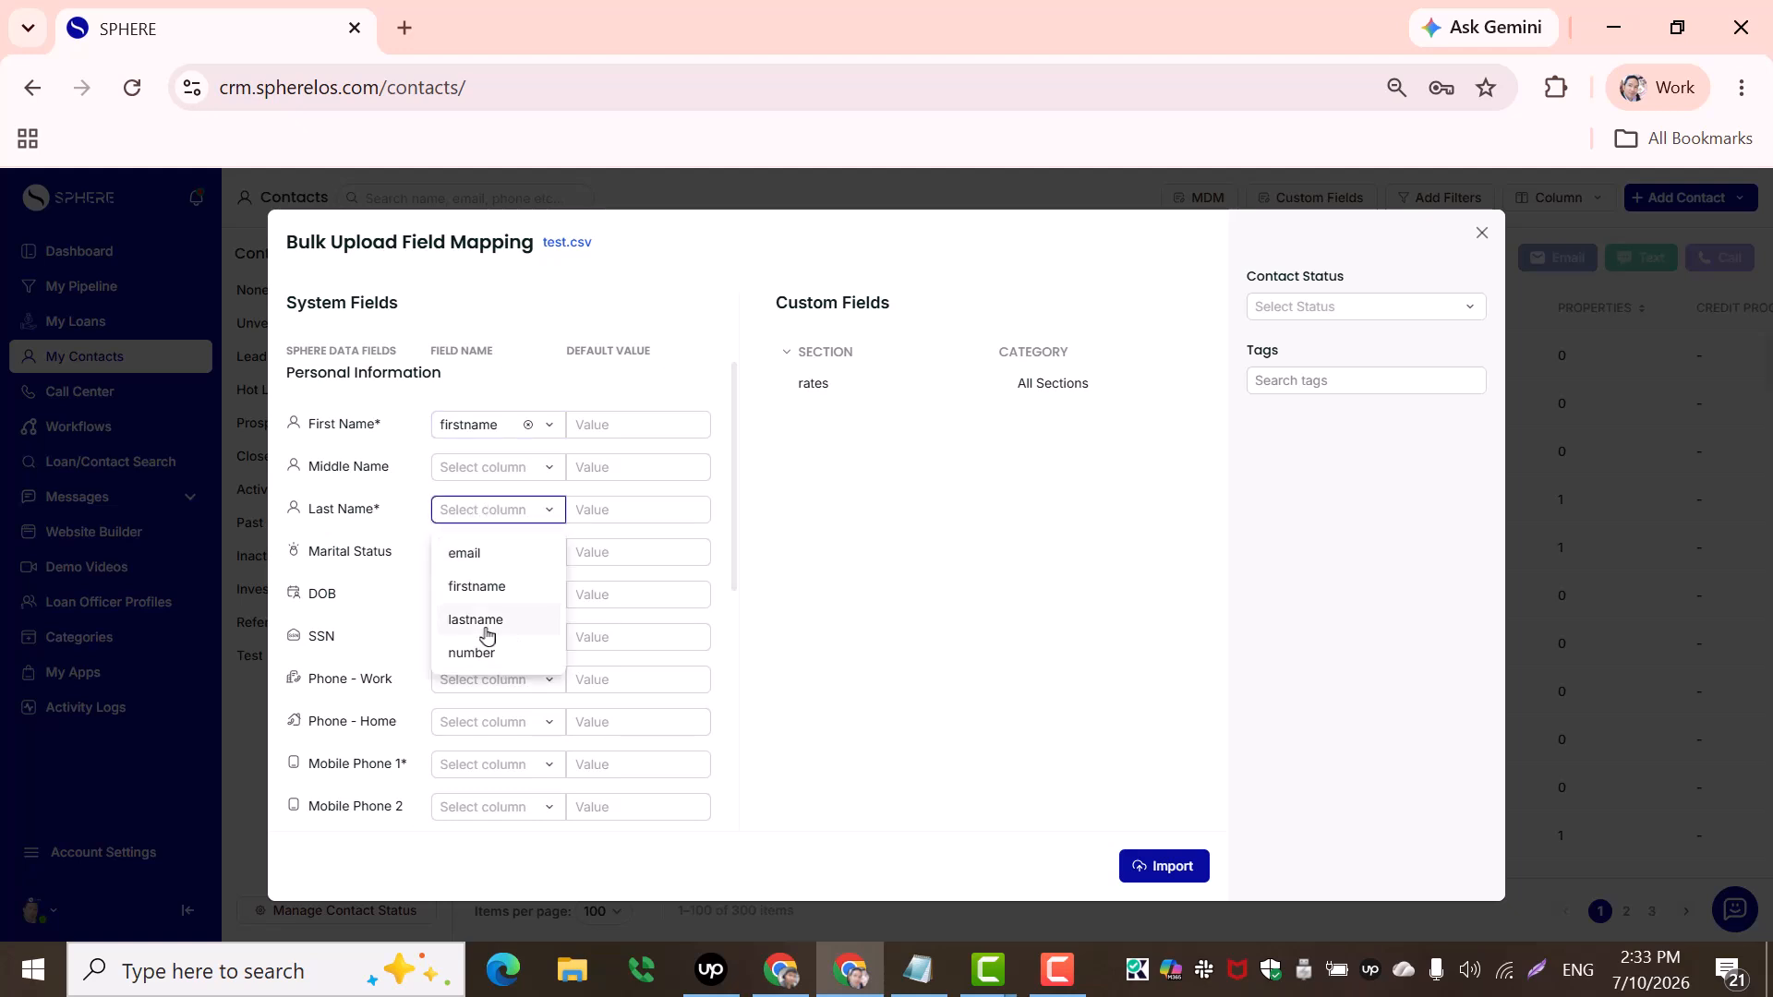
left_click(487, 626)
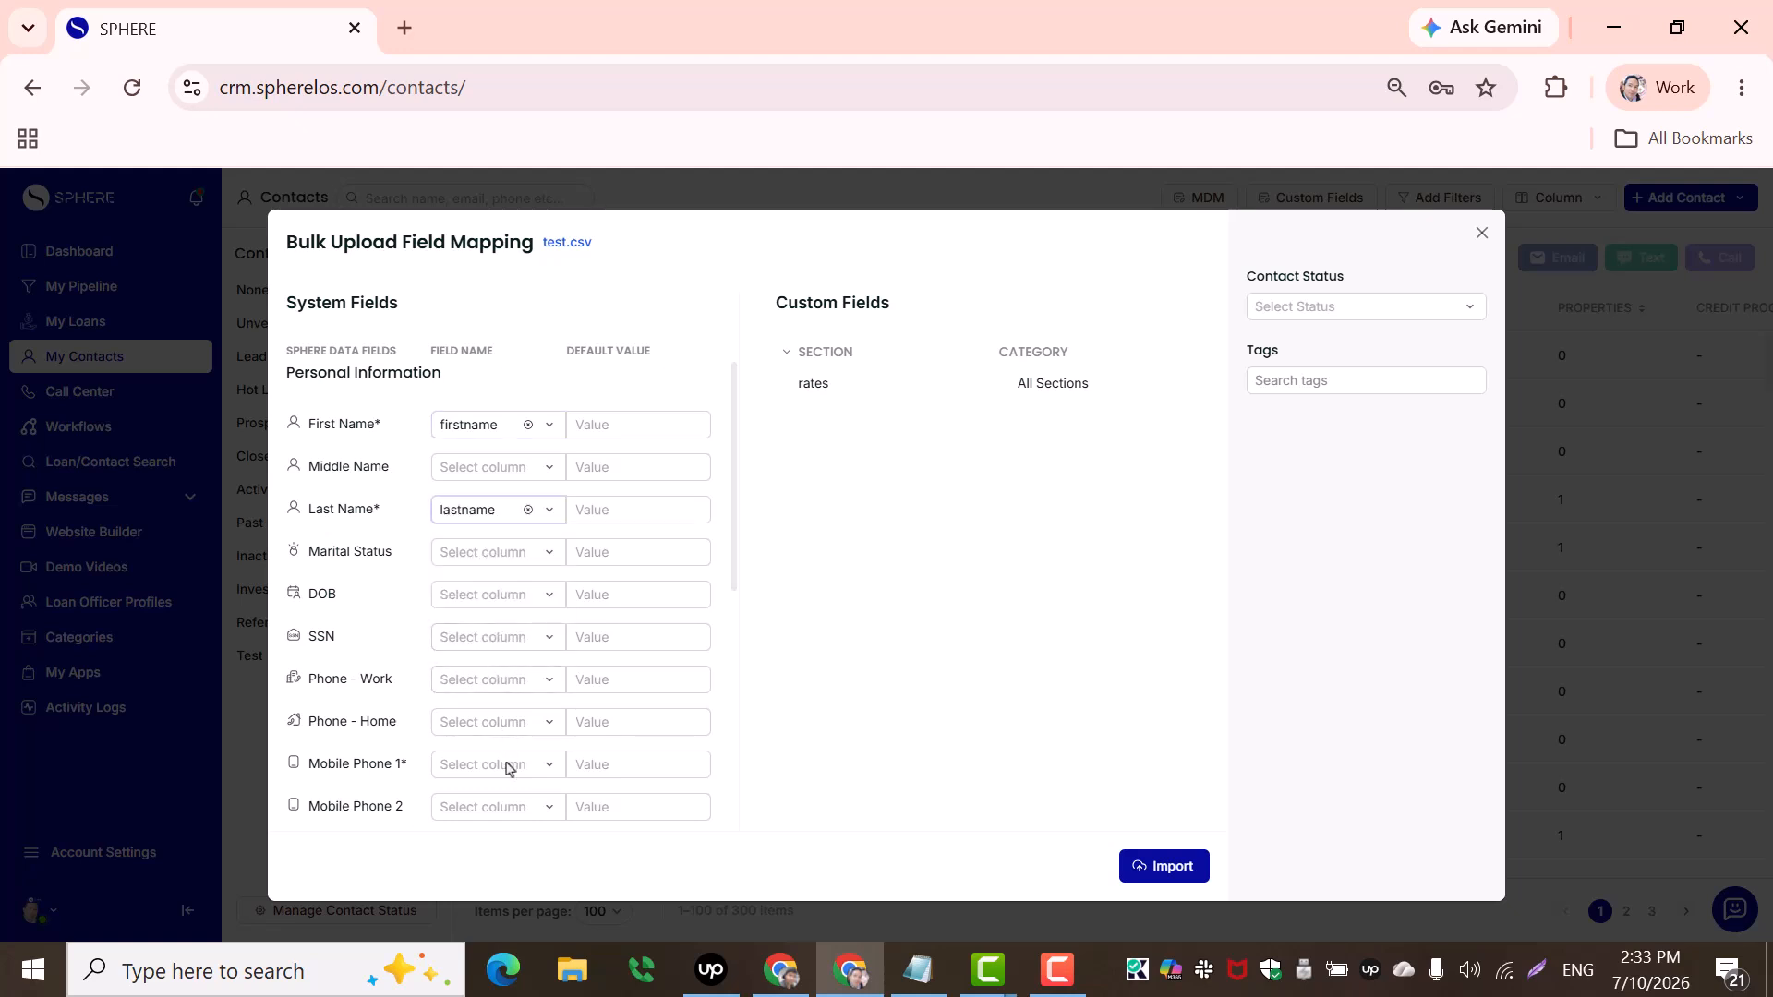
Map the Email 1 field to the email column and the Mobile Phone 1 field to the number column
scroll(507, 768, "down", 3)
left_click(513, 578)
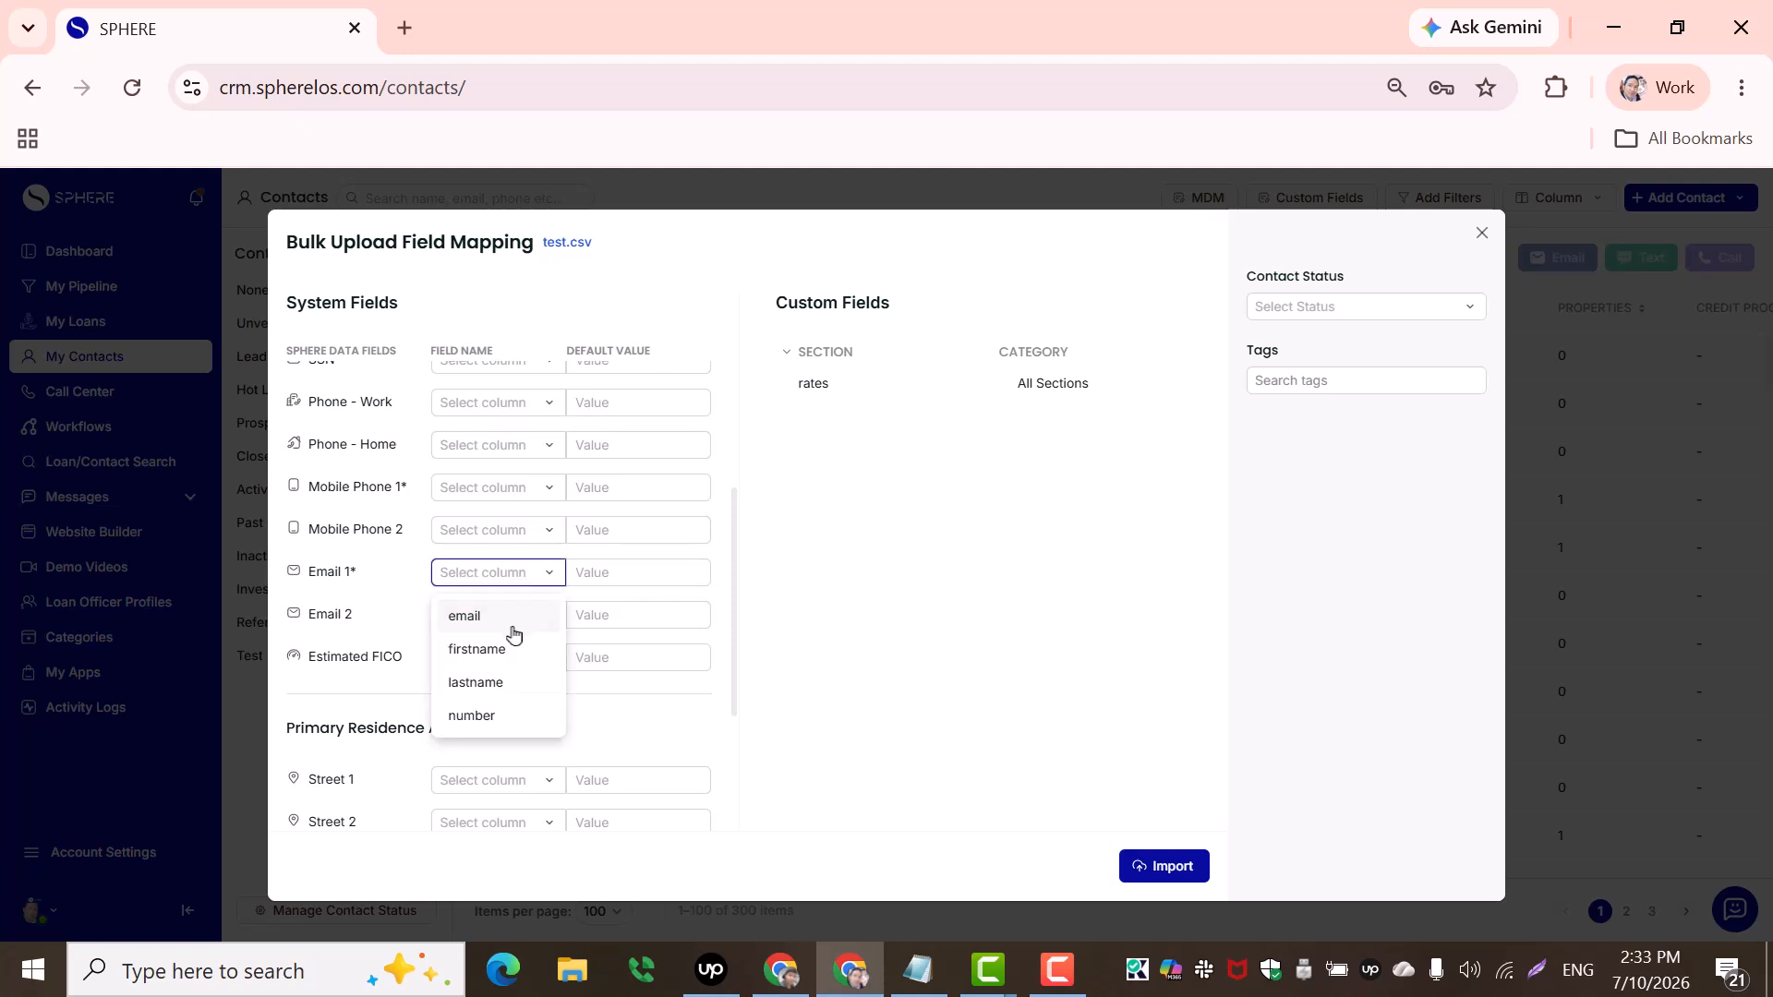
left_click(515, 617)
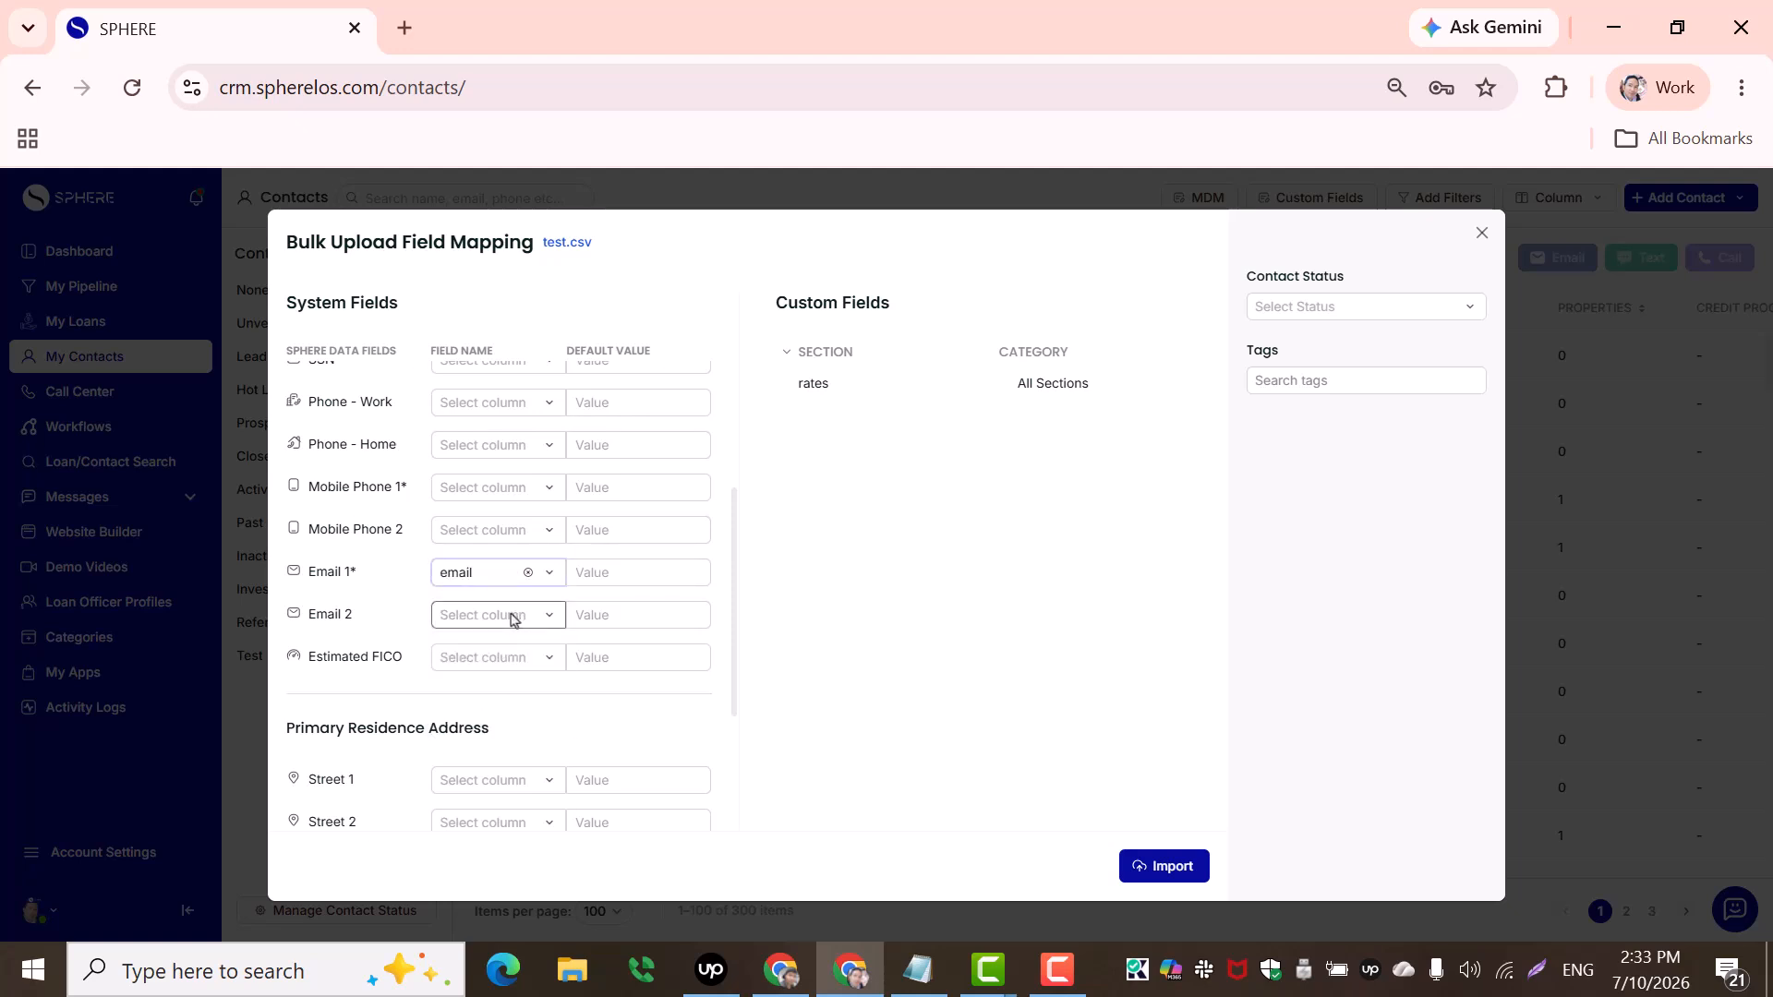
left_click(497, 488)
left_click(511, 629)
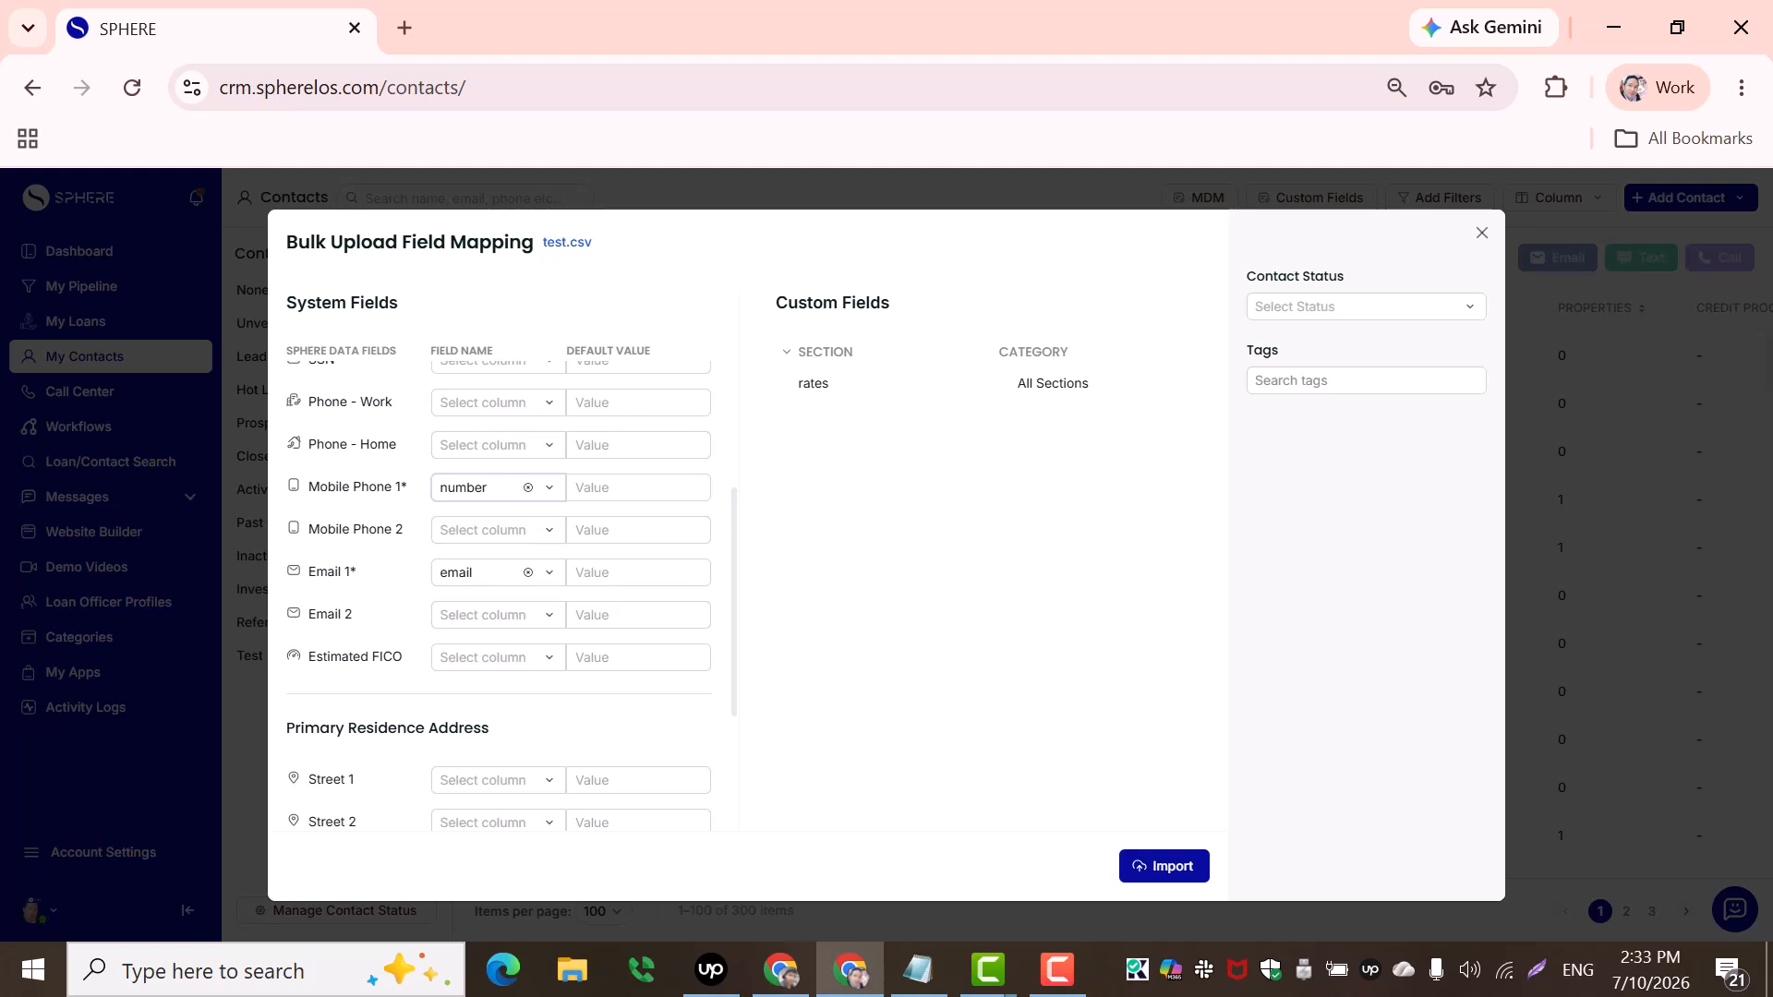
Set the contact status for the bulk upload to Lead
left_click(1394, 316)
left_click(1393, 316)
left_click(1395, 316)
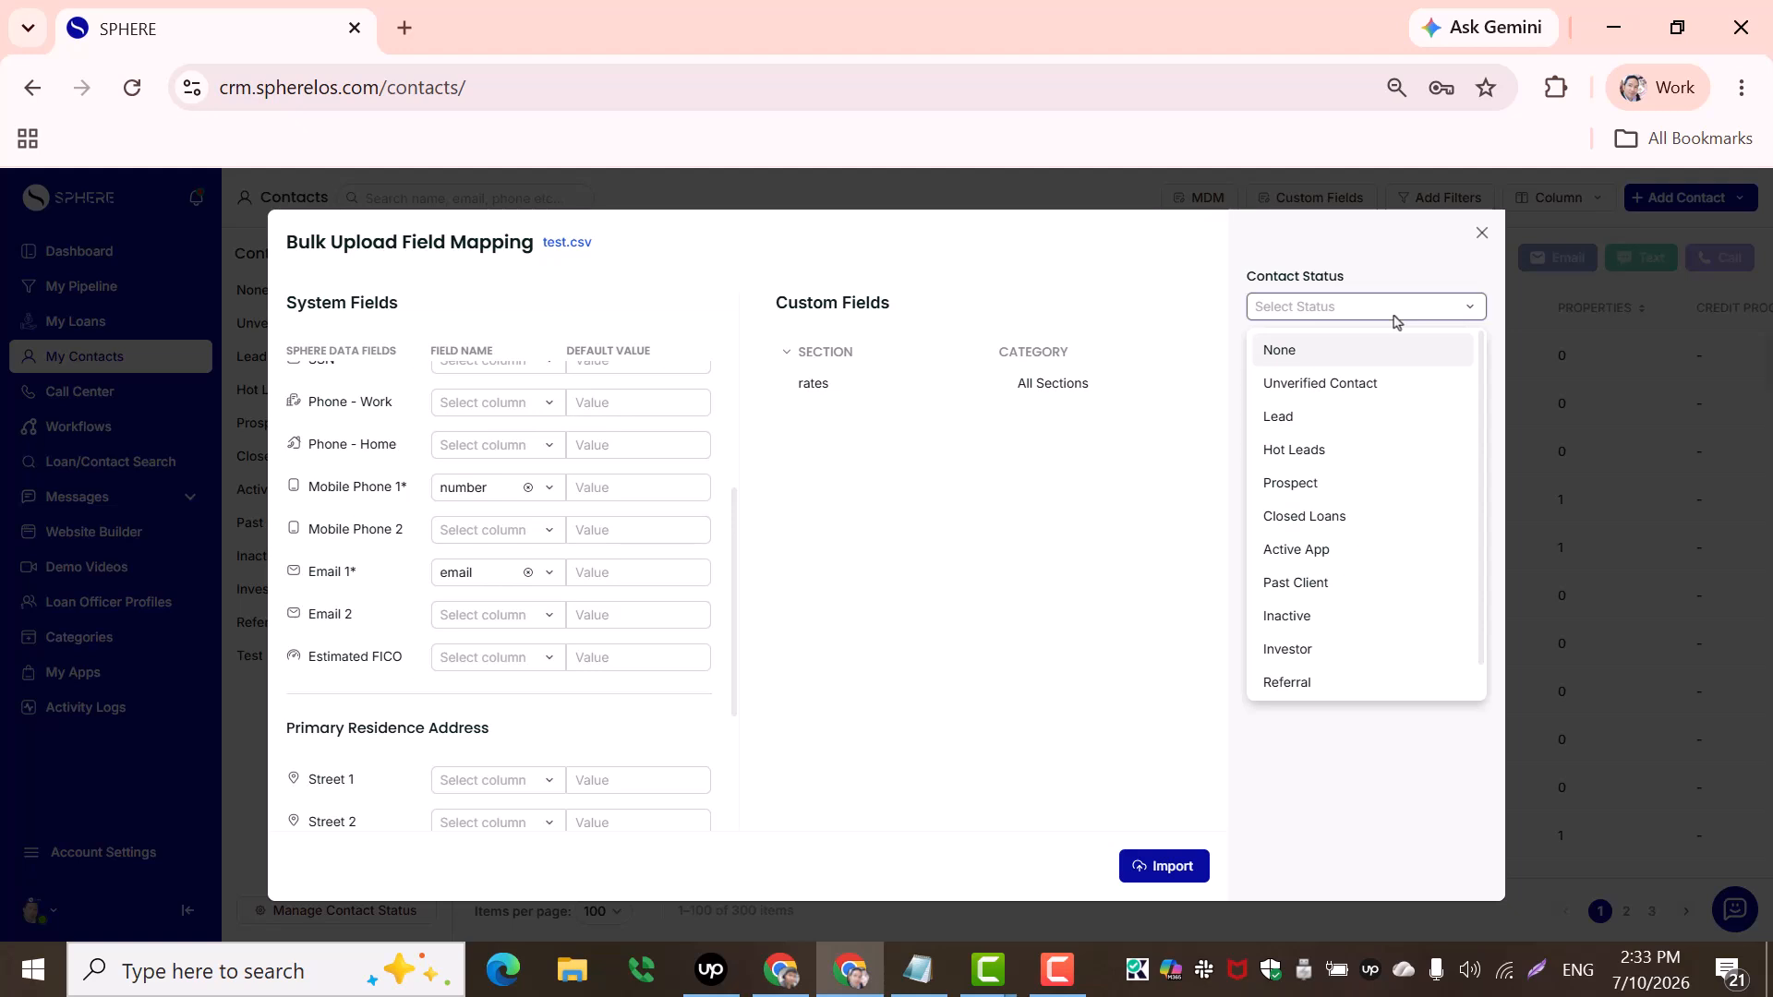
left_click(1347, 416)
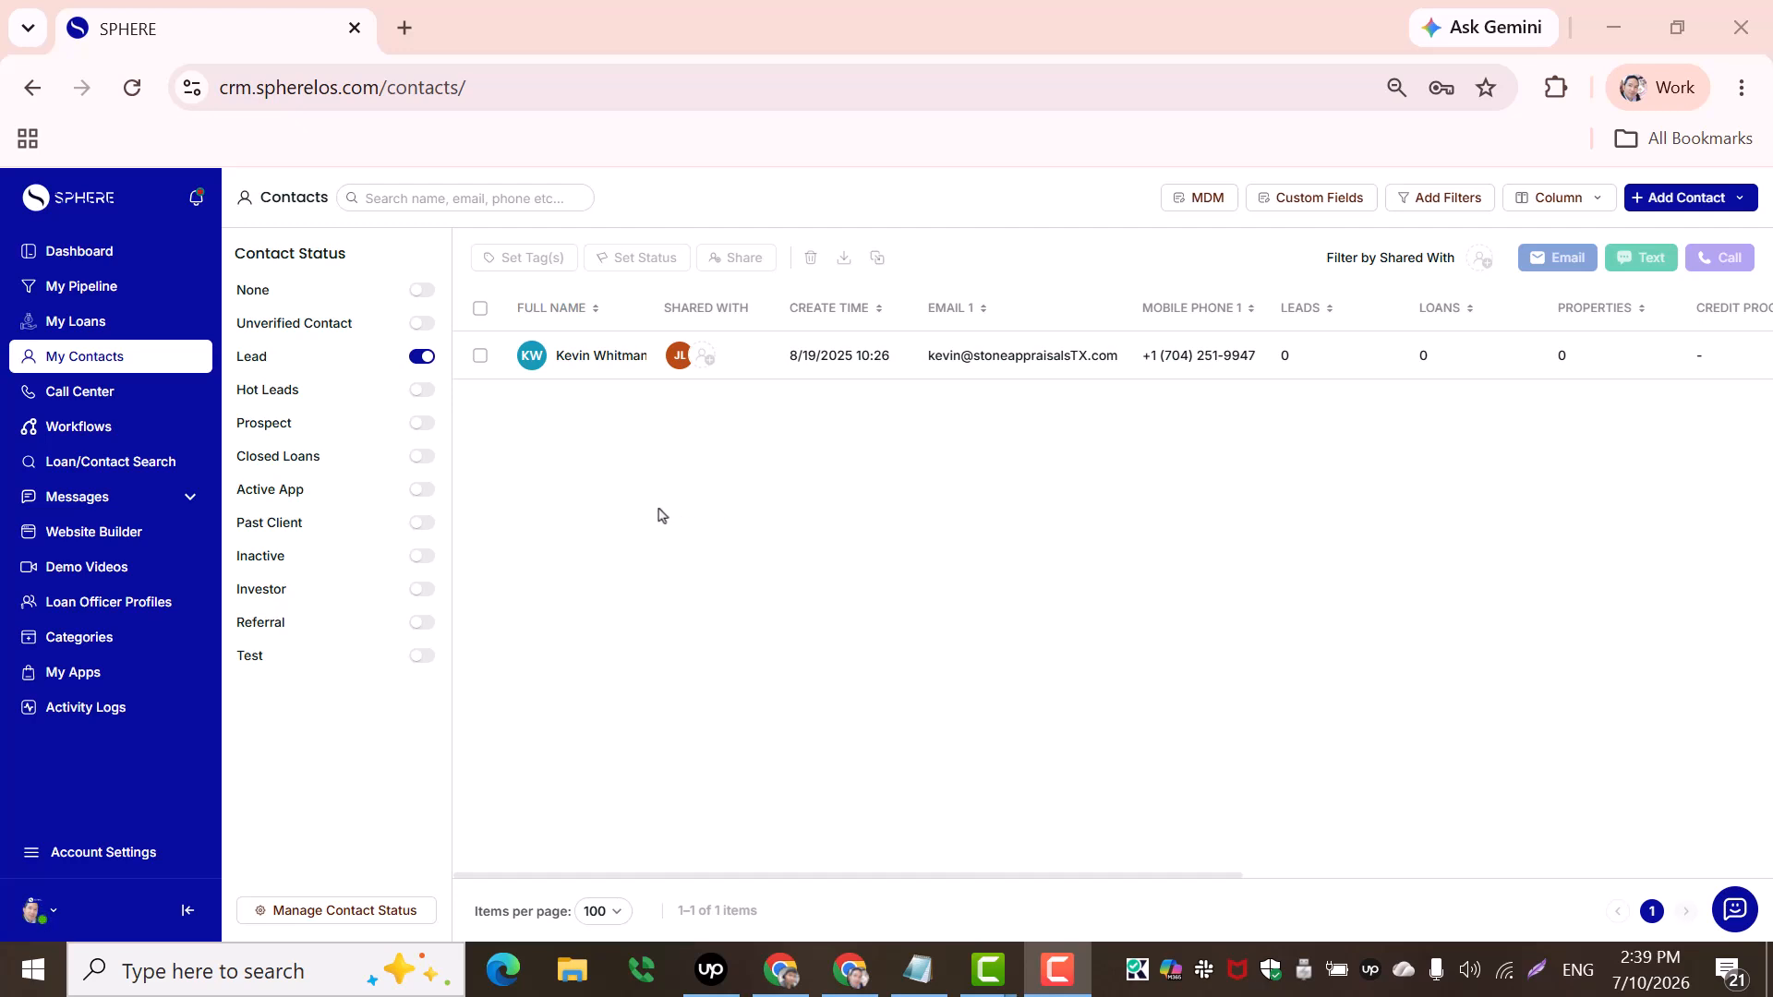
Open the record of the contact with Lead status and review its comments, reminders and activity timeline
mouse_move(605, 357)
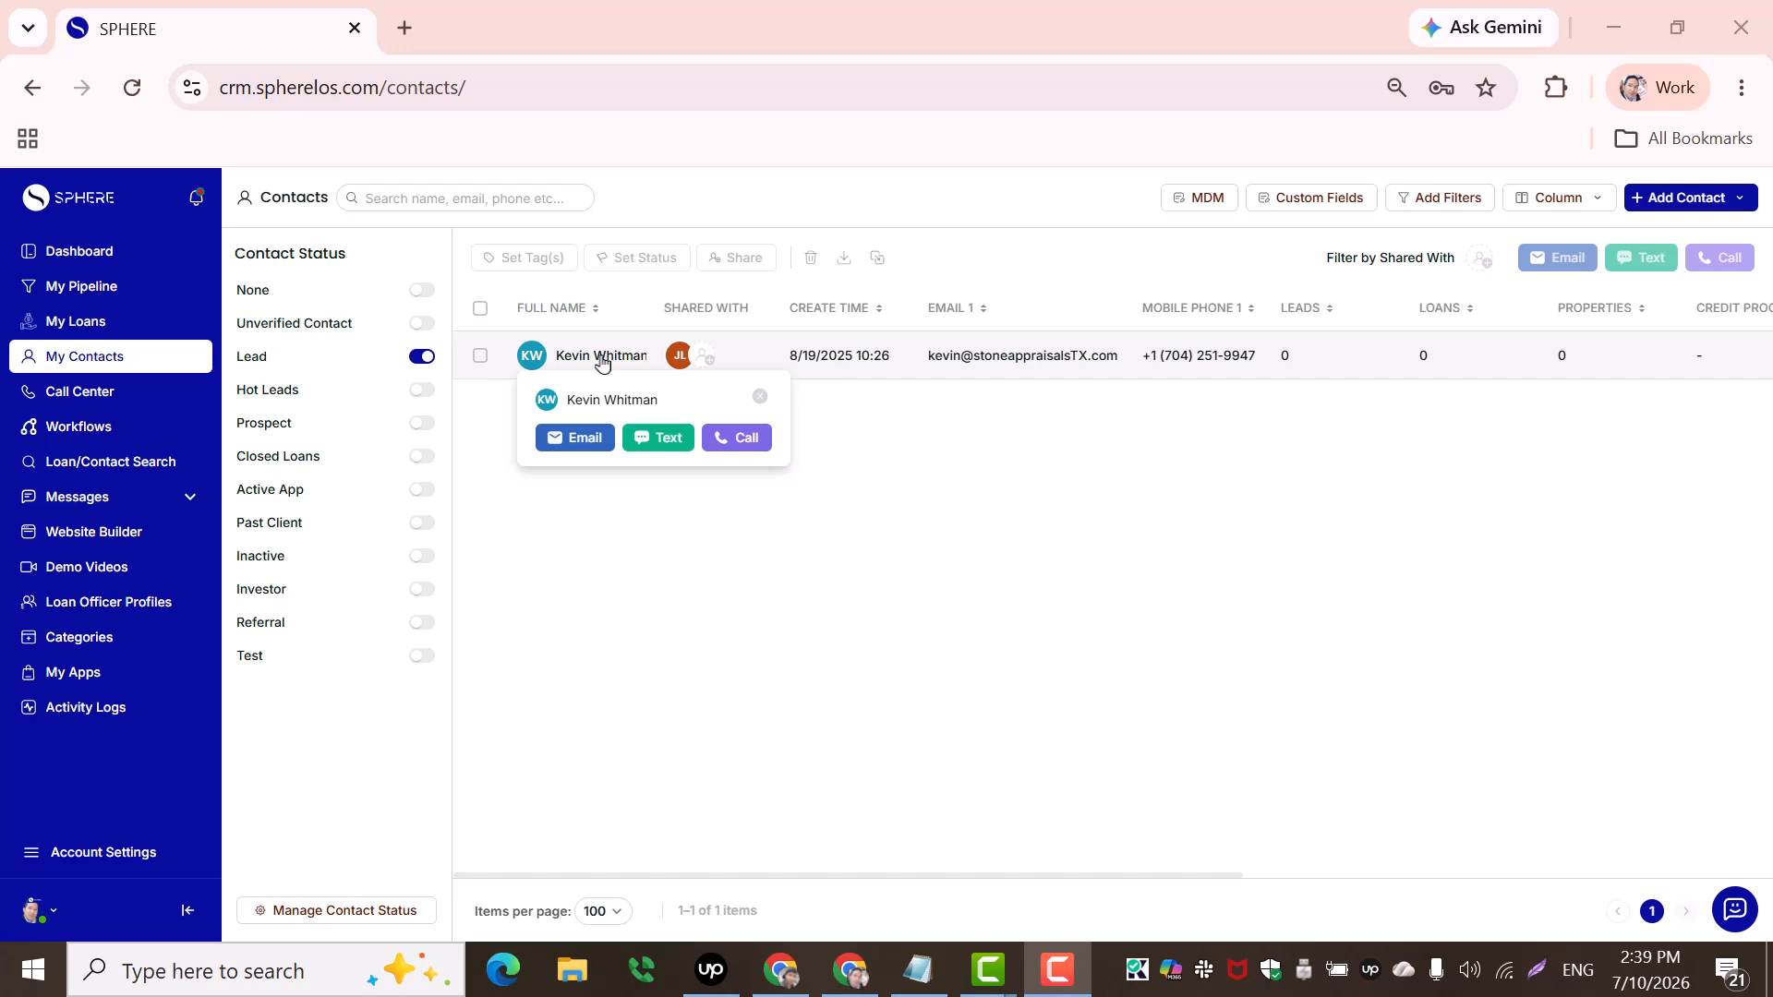
left_click(602, 360)
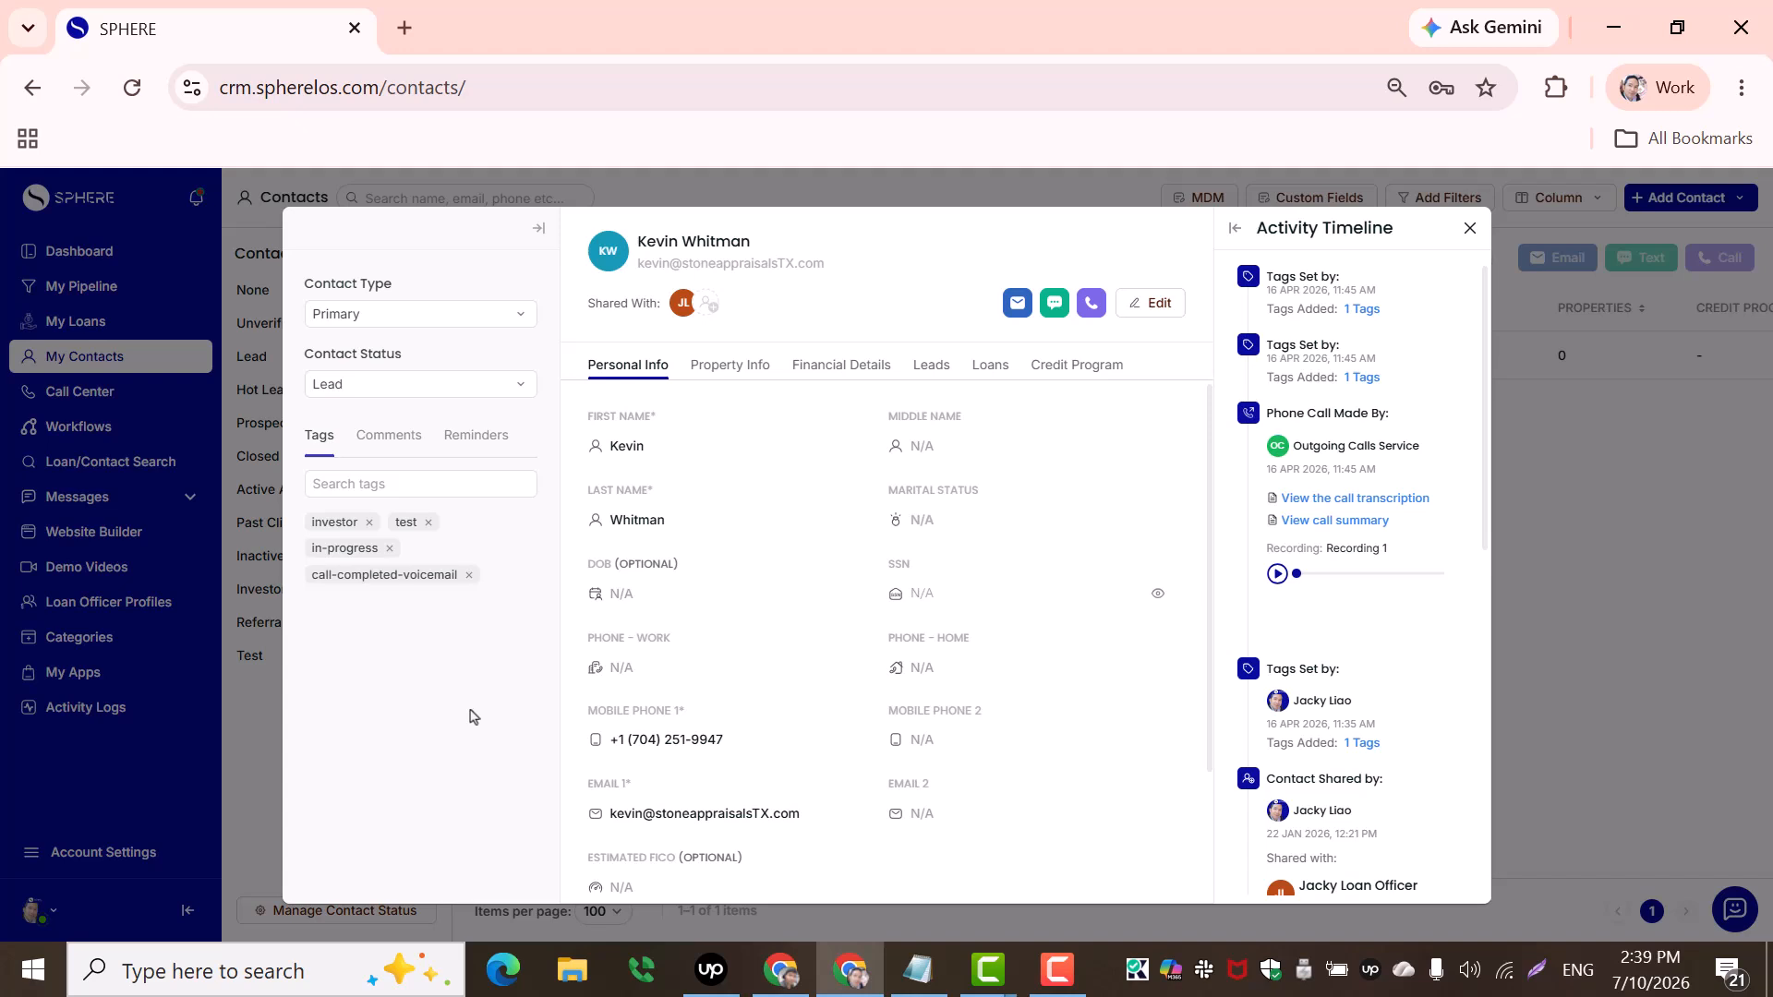
left_click(405, 442)
left_click(447, 451)
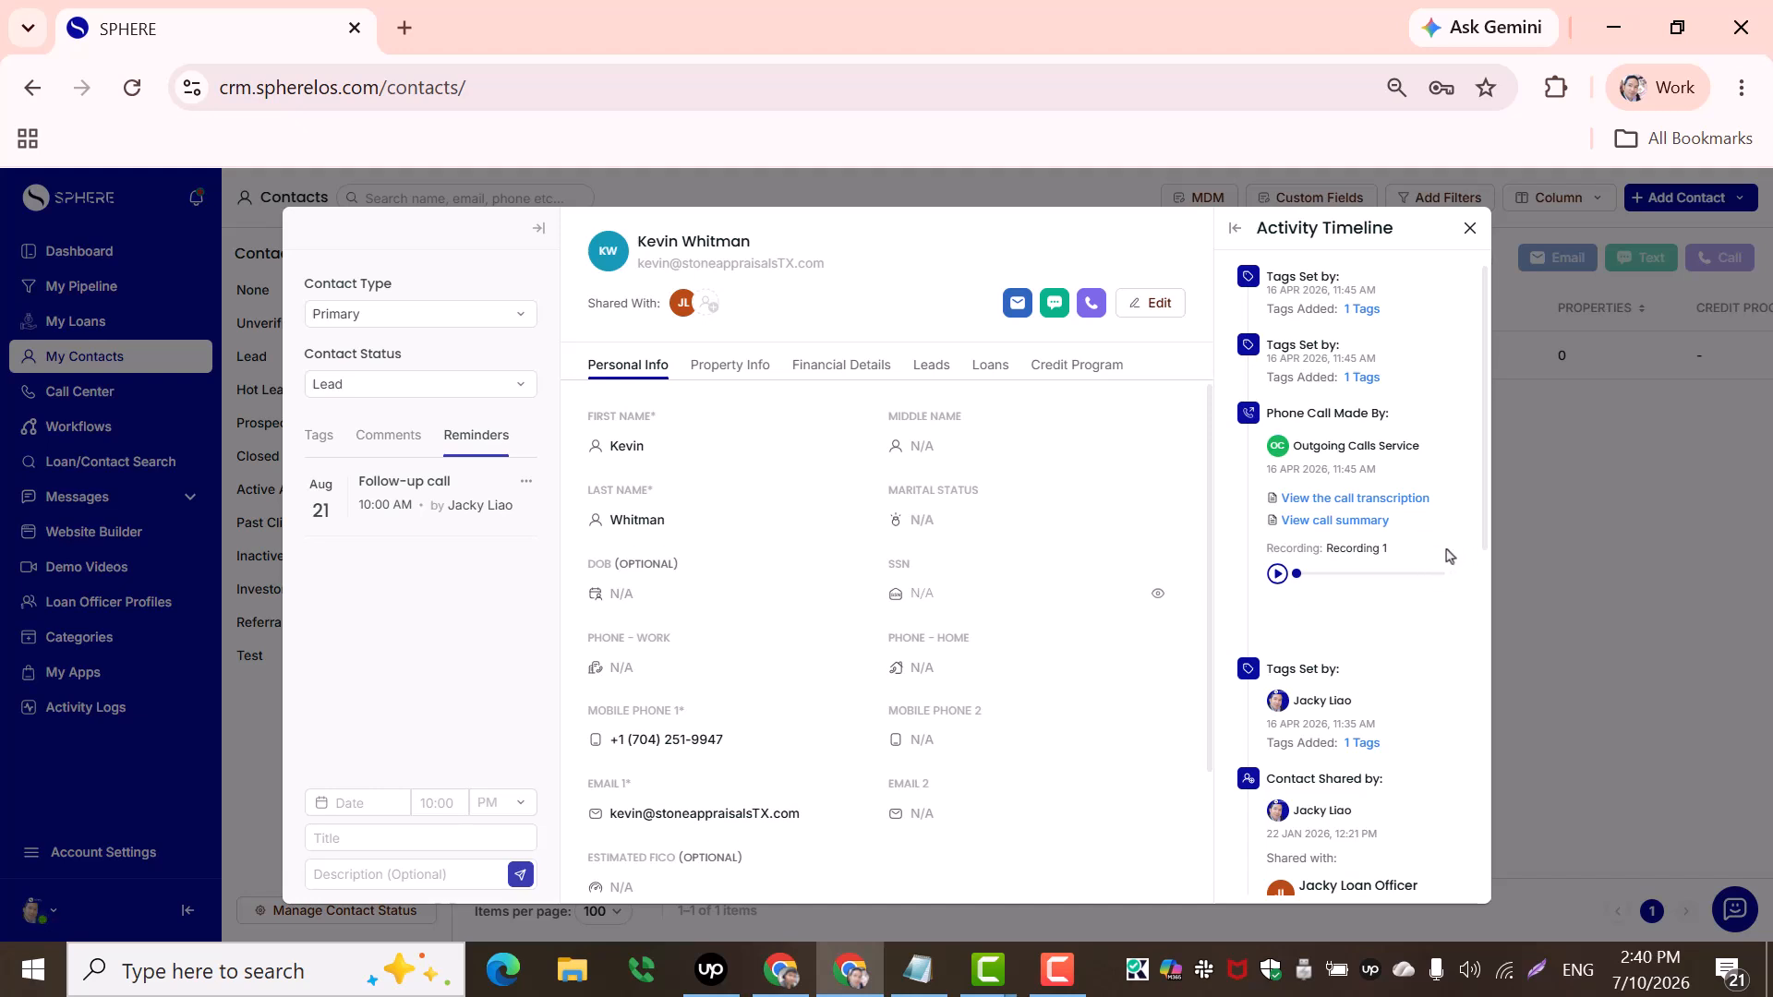
scroll(1452, 567, "down", 1)
scroll(1450, 567, "down", 10)
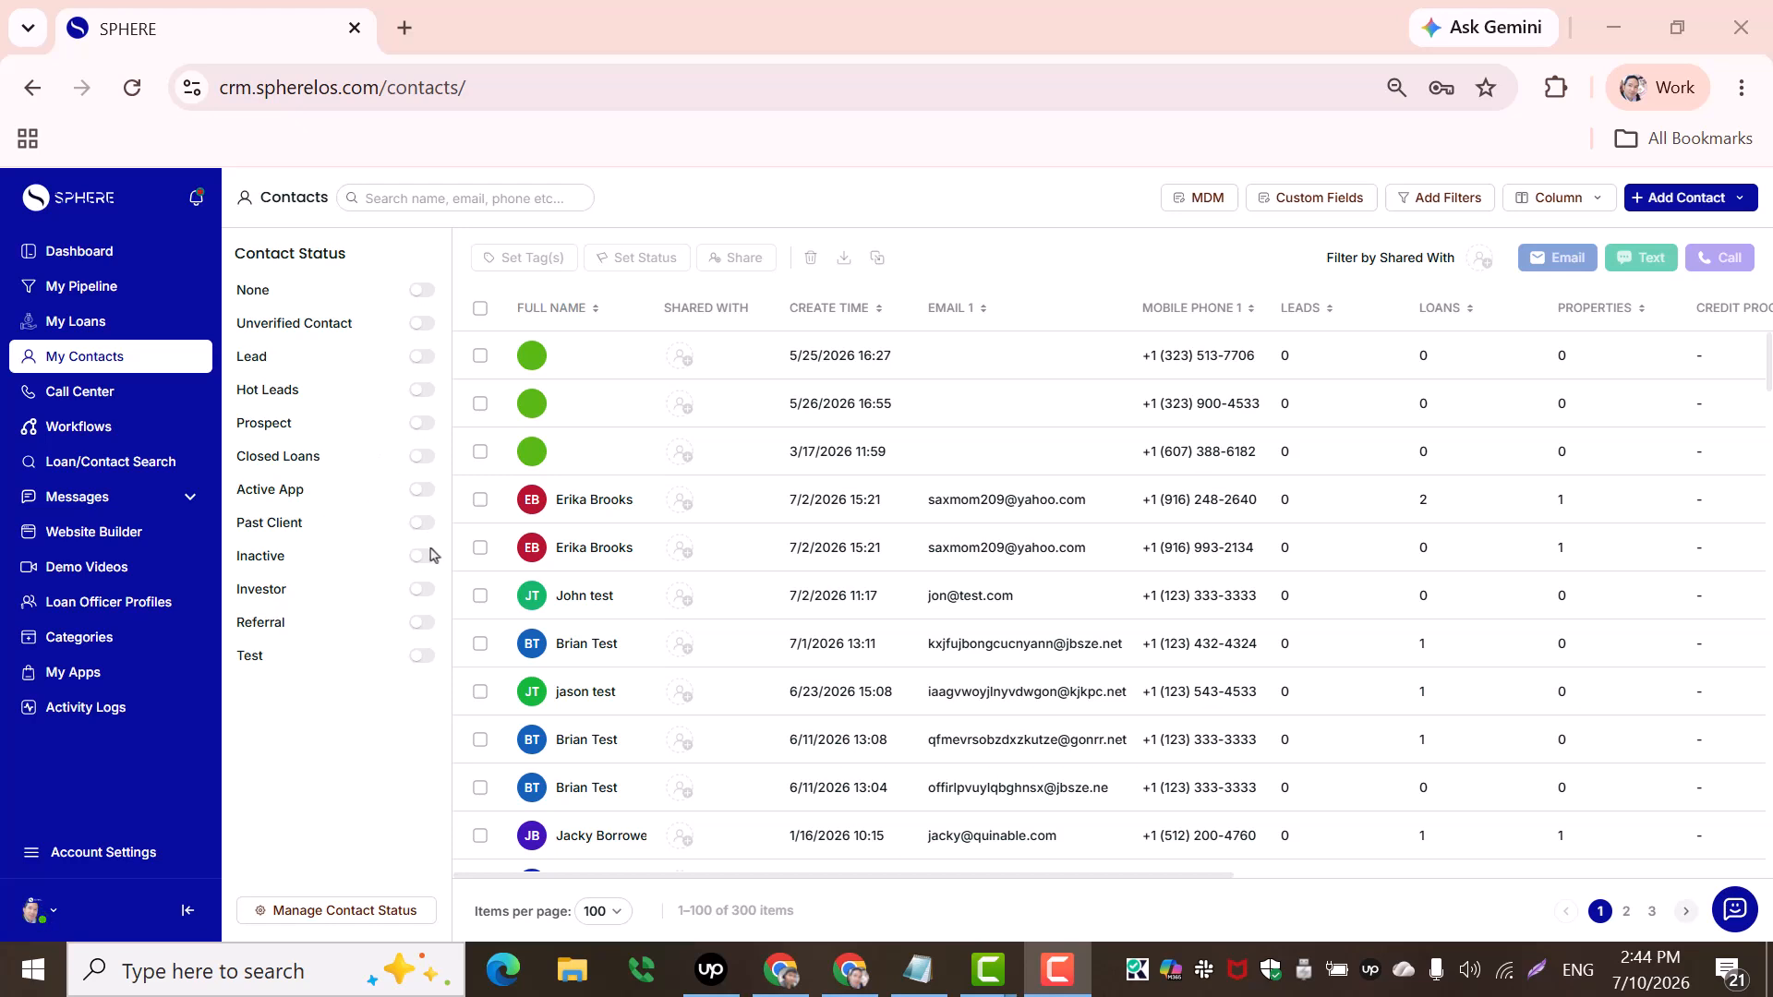
Select the fifth, sixth and seventh contacts in the list and start an email to them
left_click(482, 558)
left_click(481, 552)
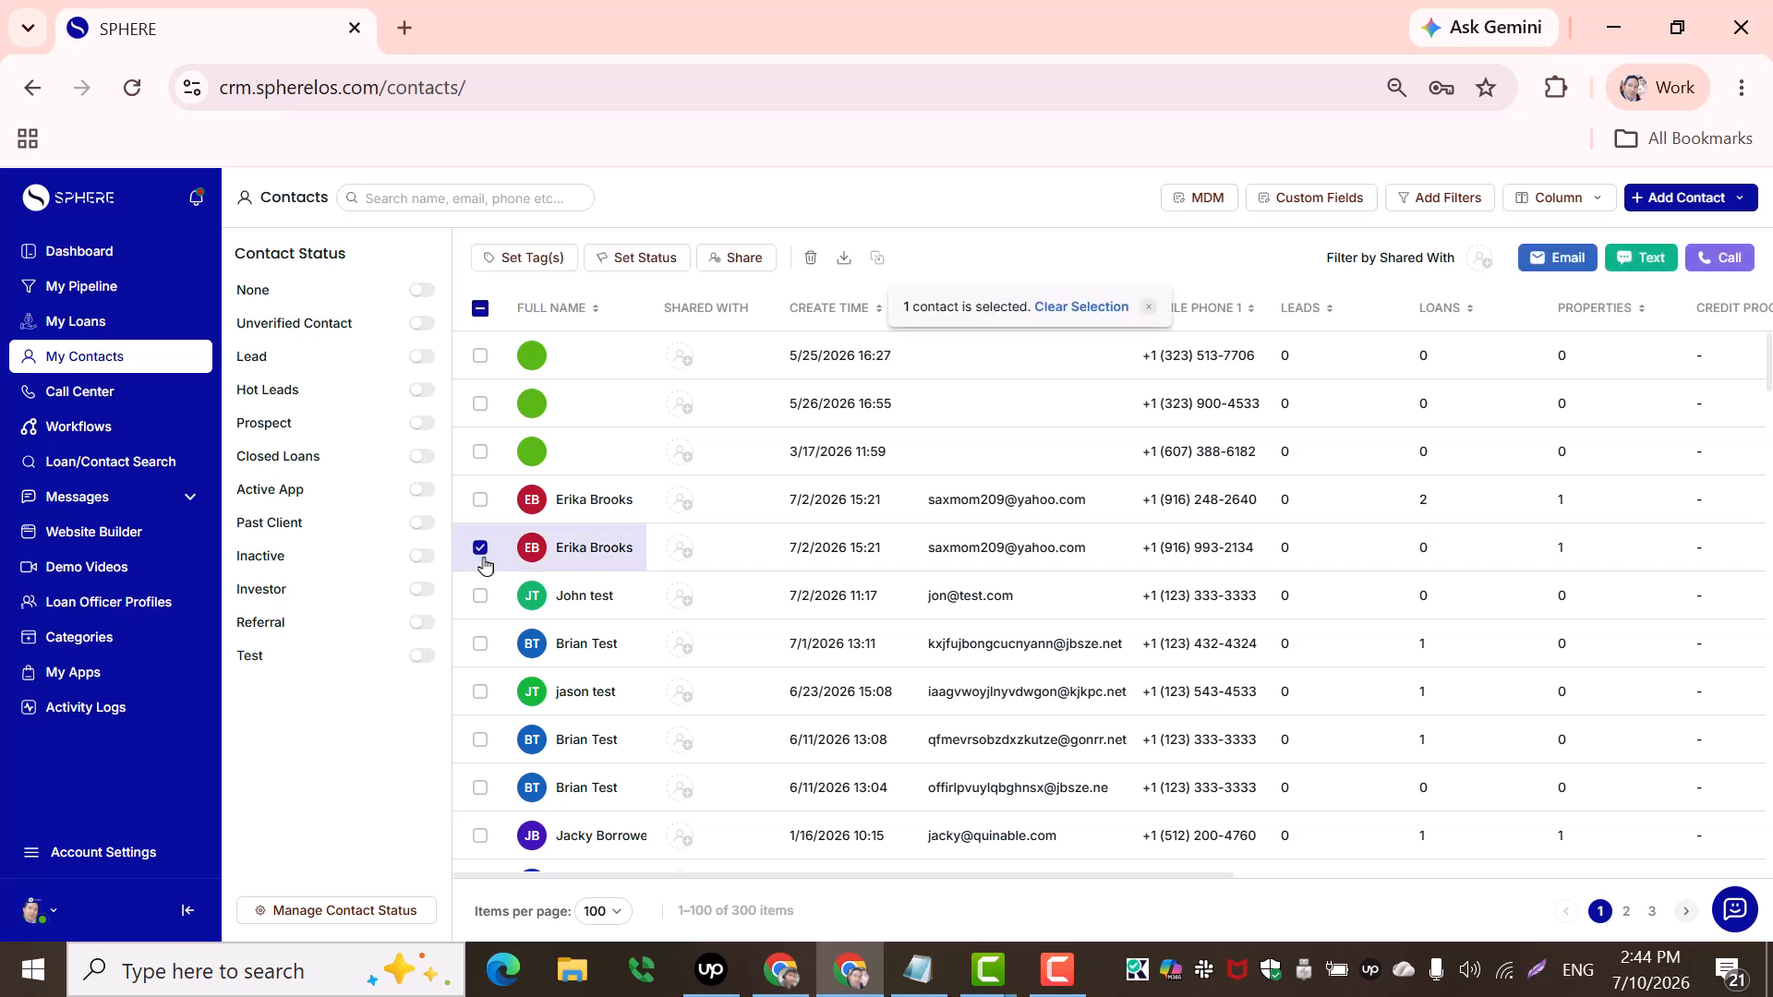
left_click(481, 599)
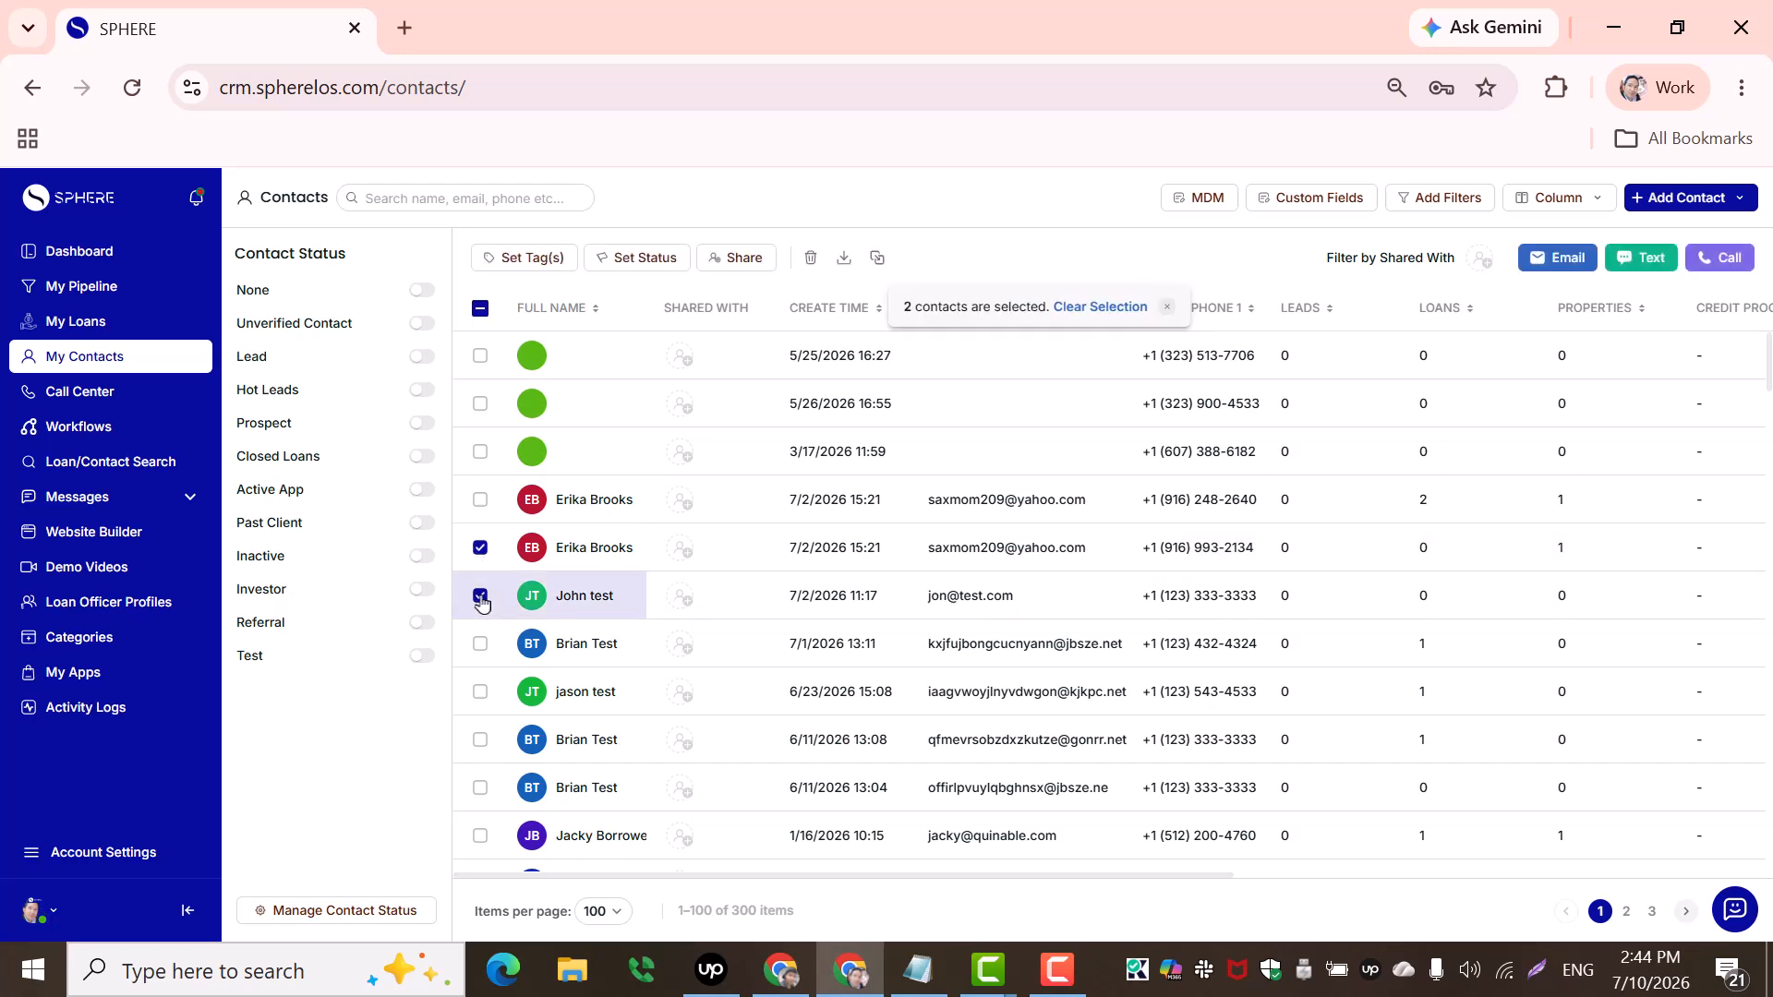
left_click(481, 646)
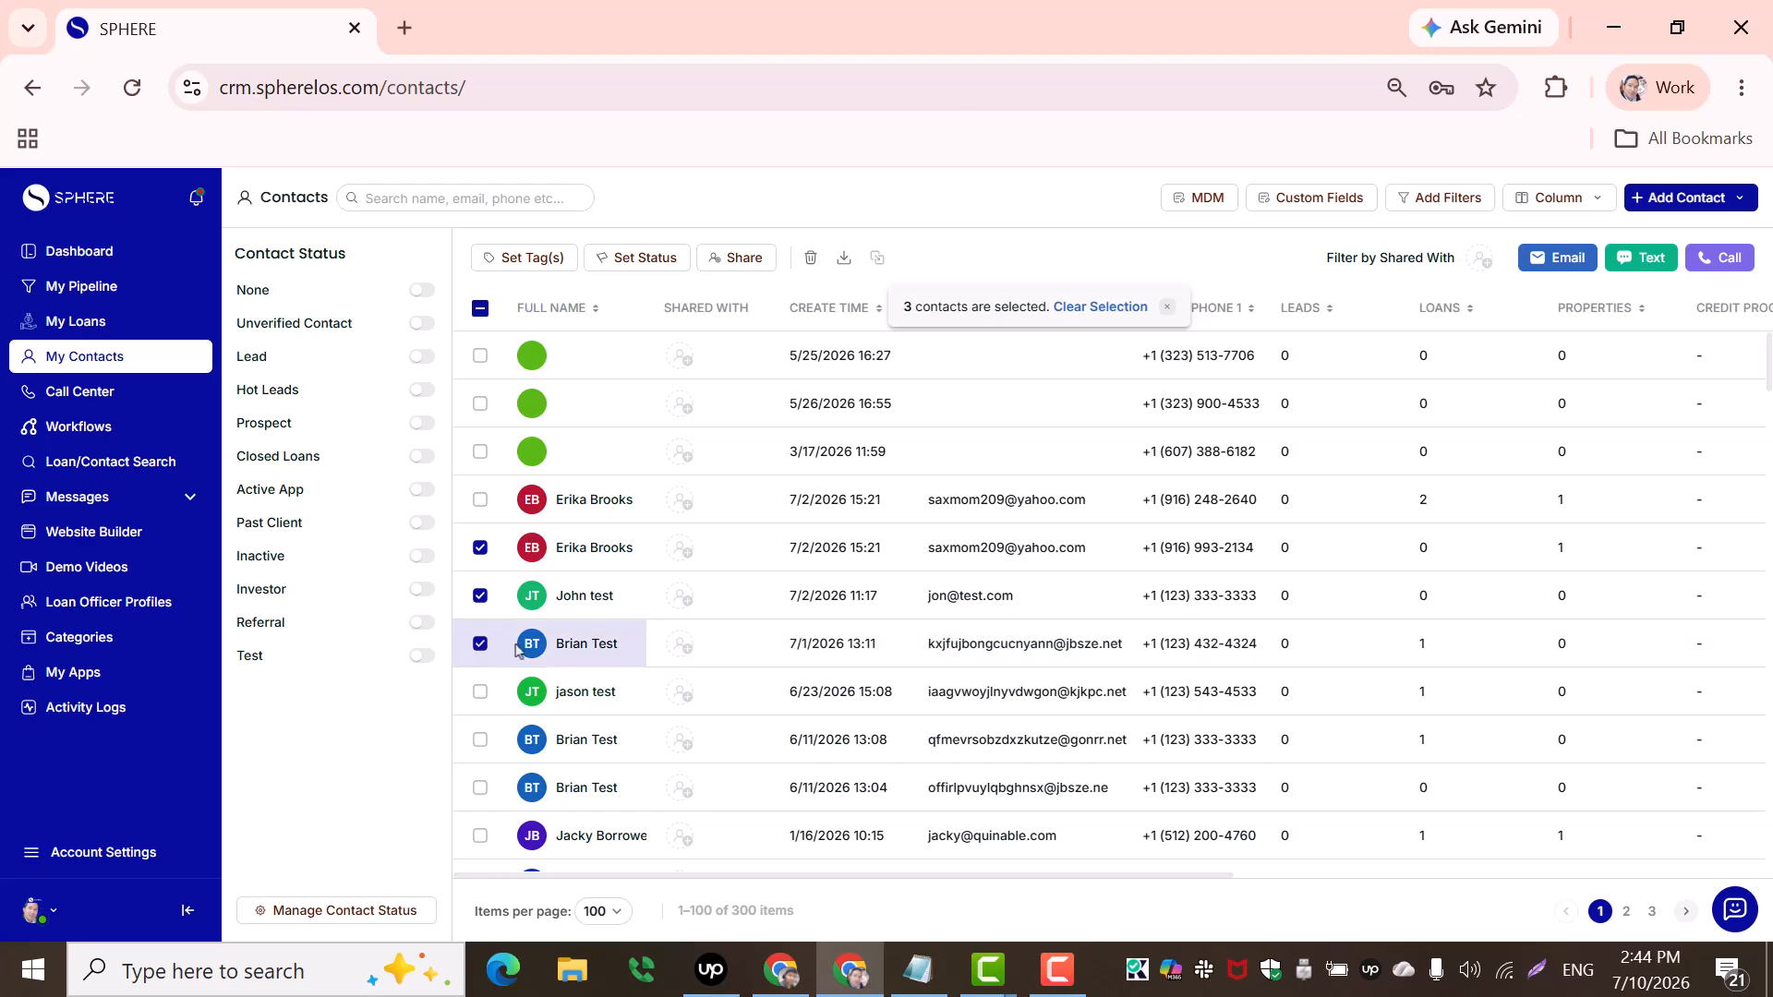
mouse_move(628, 651)
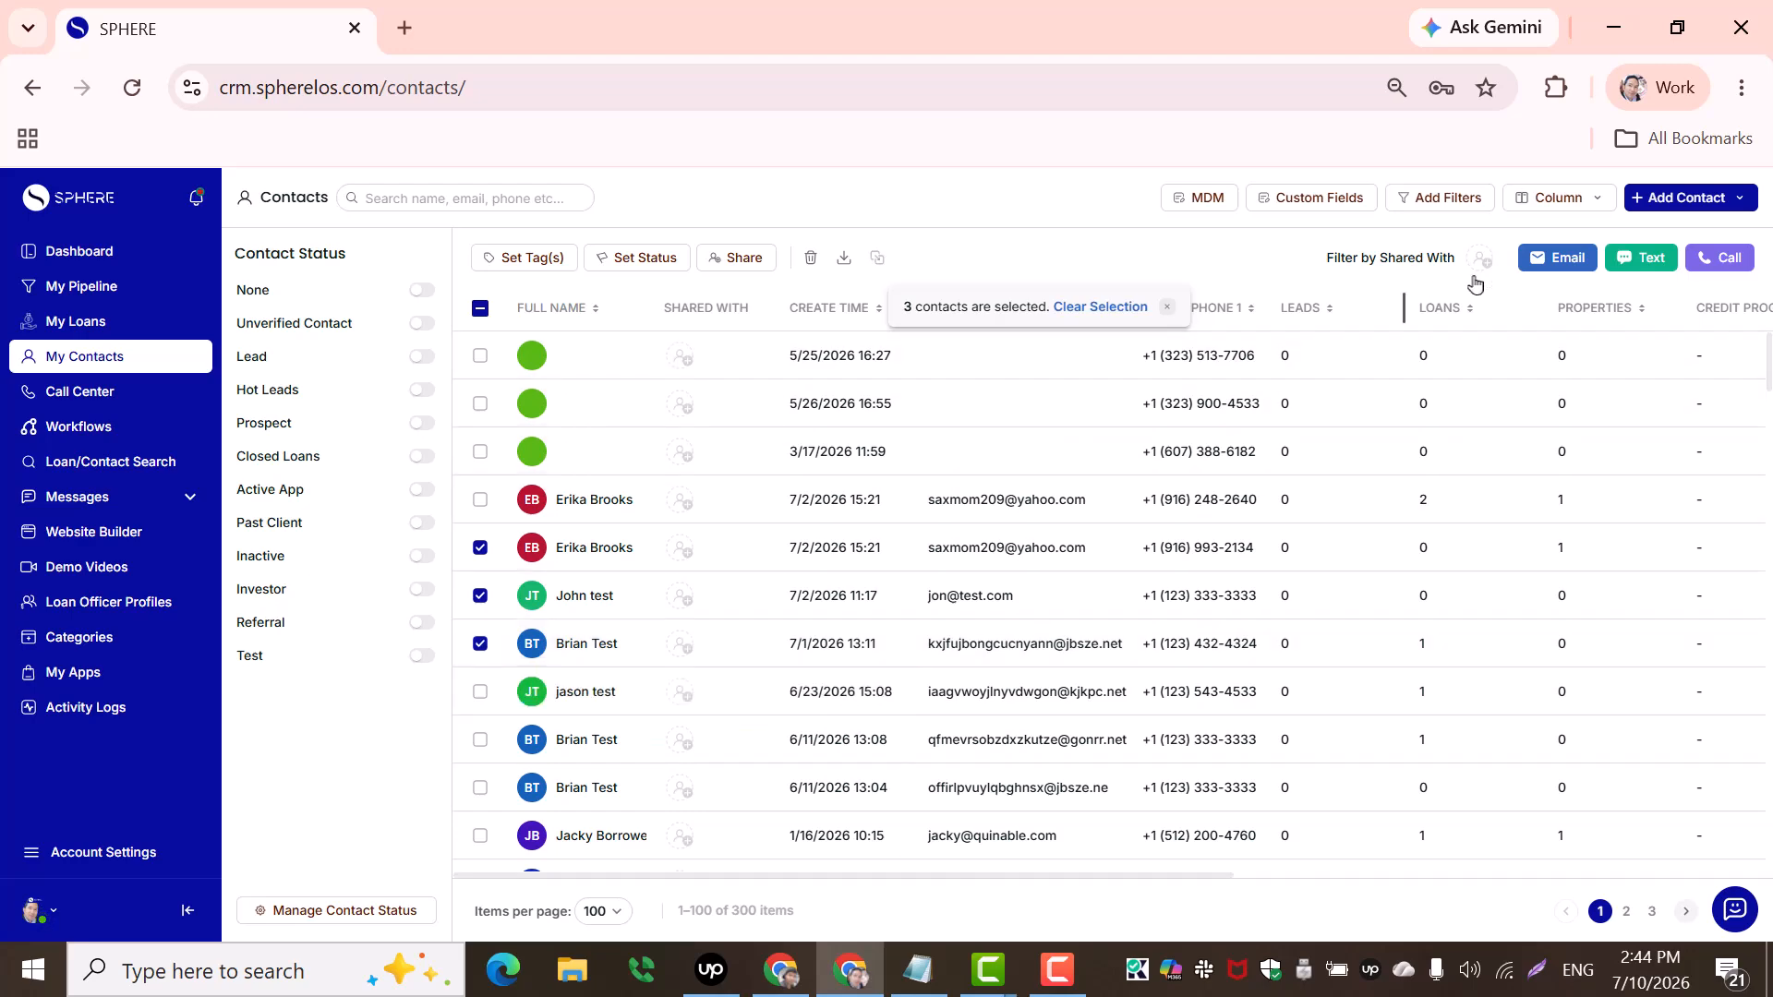
left_click(1557, 257)
left_click(1029, 674)
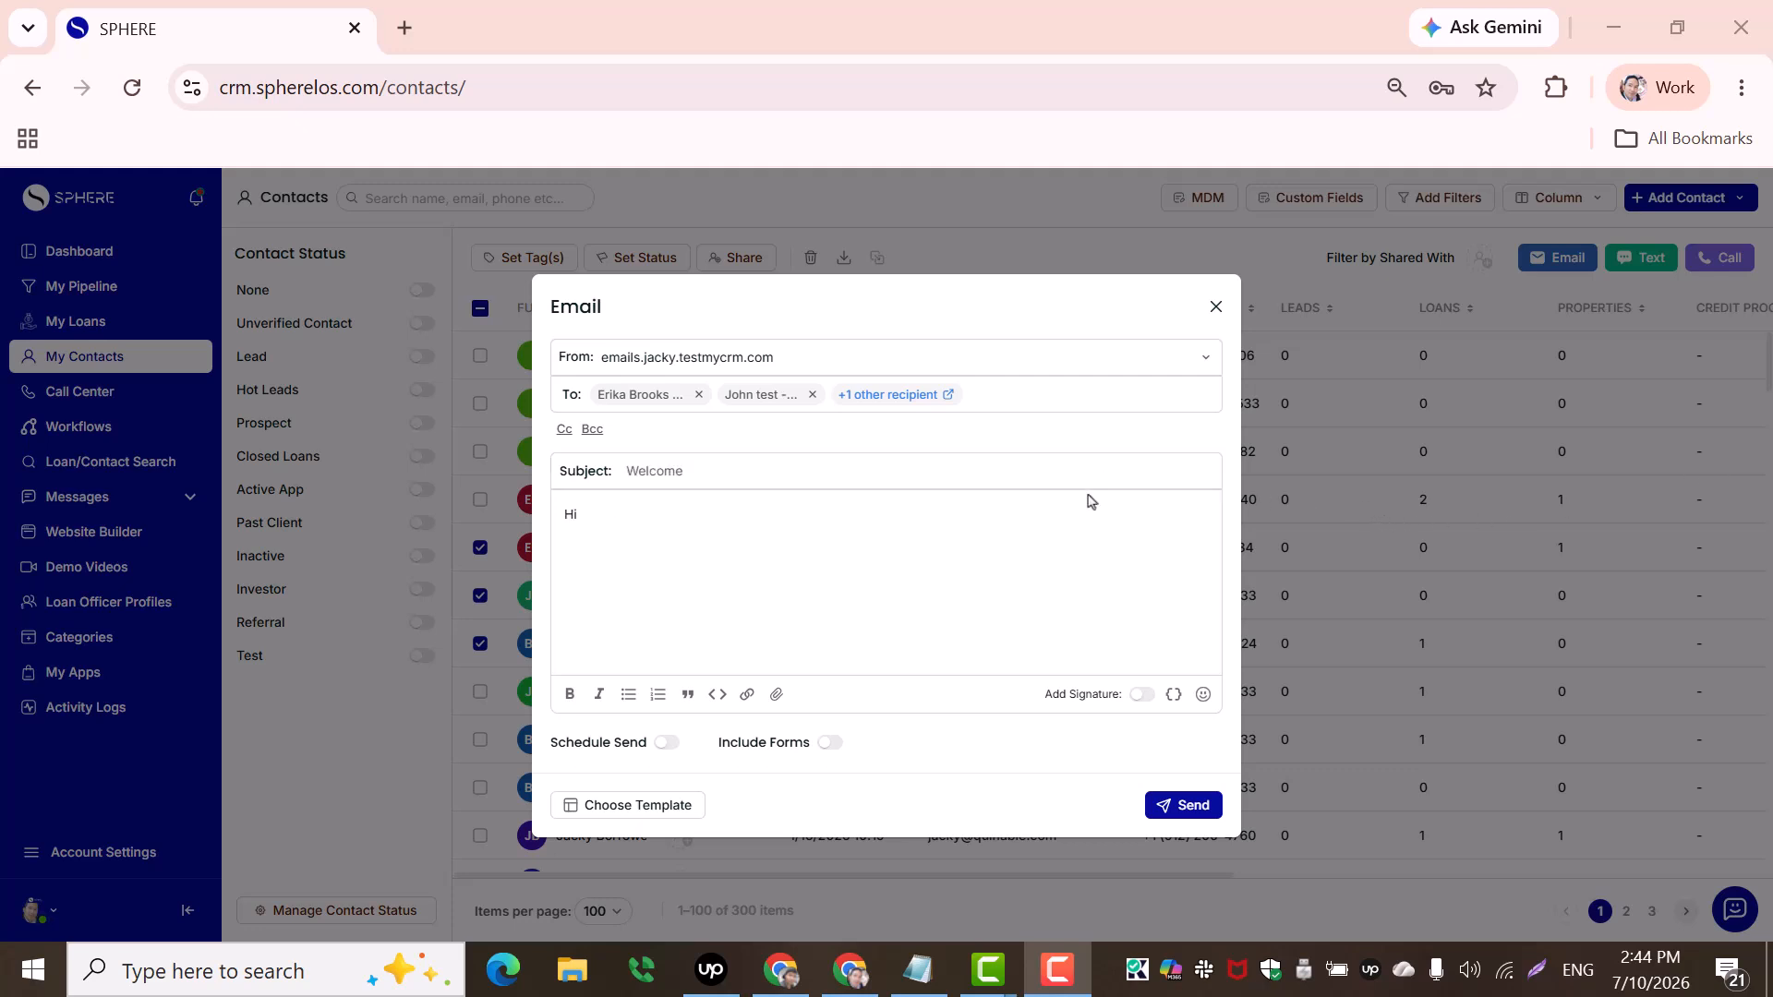
Insert the First Name system field as a placeholder after "Hi" in the email body
left_click(742, 526)
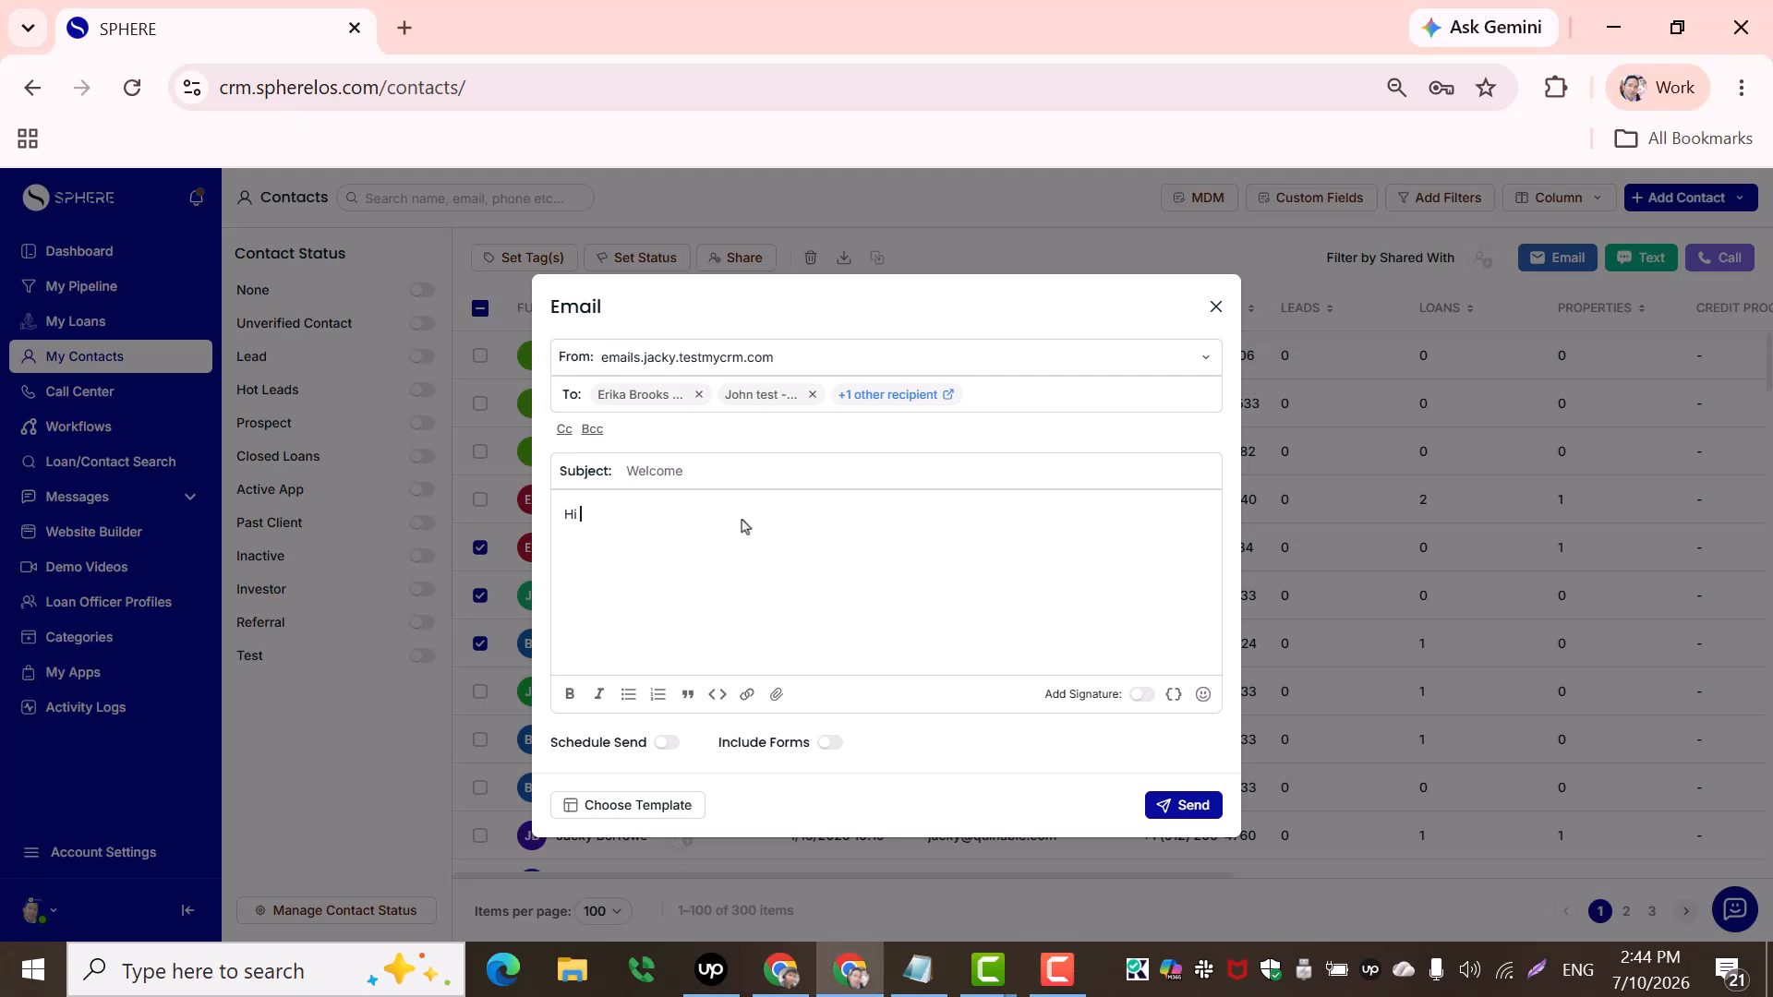
left_click(1167, 705)
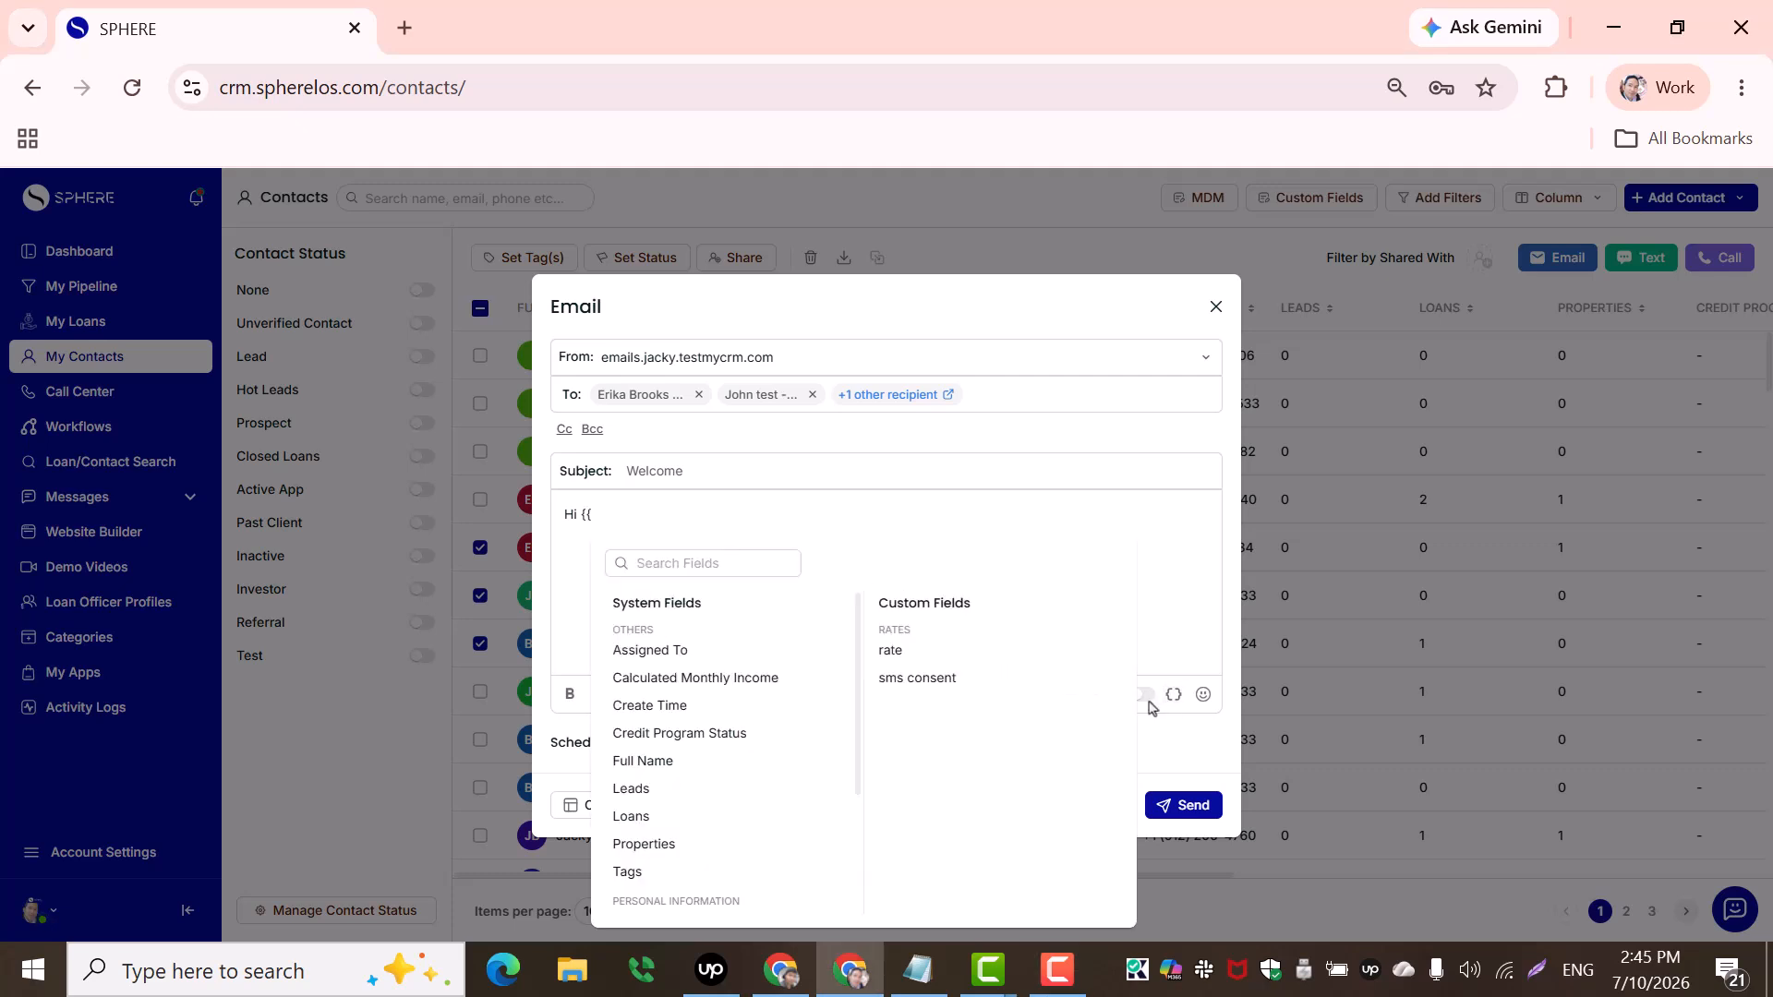
scroll(775, 739, "down", 3)
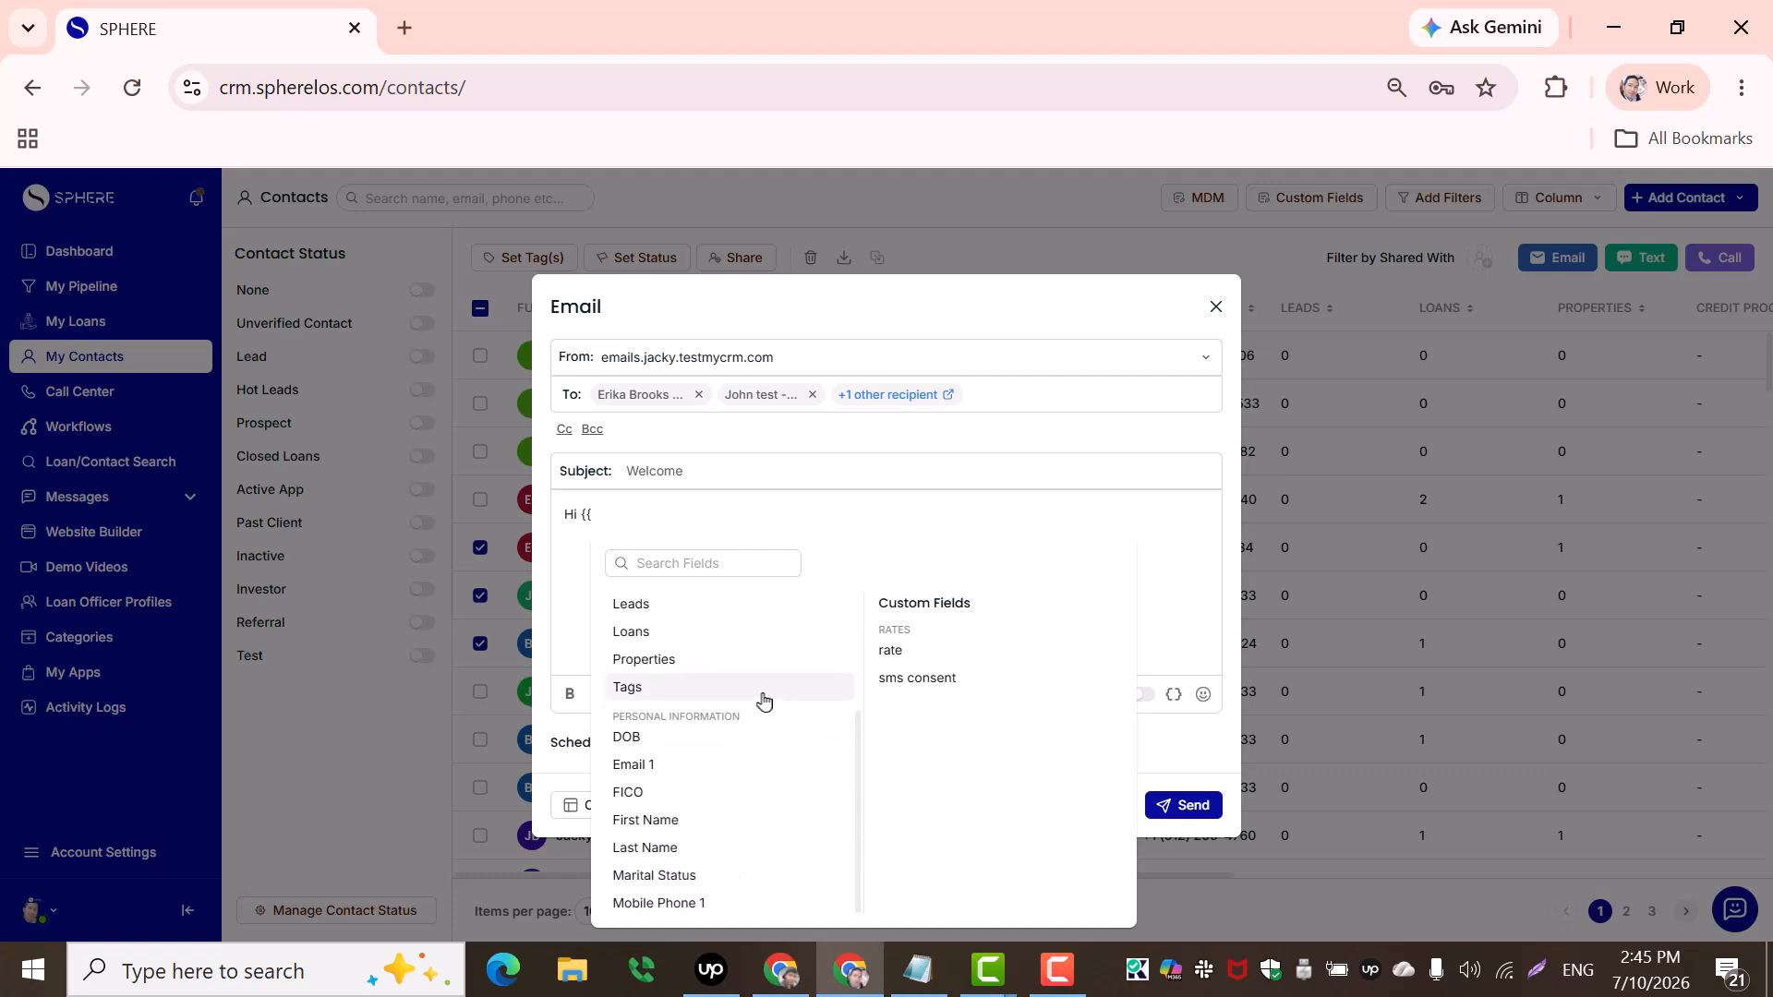
left_click(746, 822)
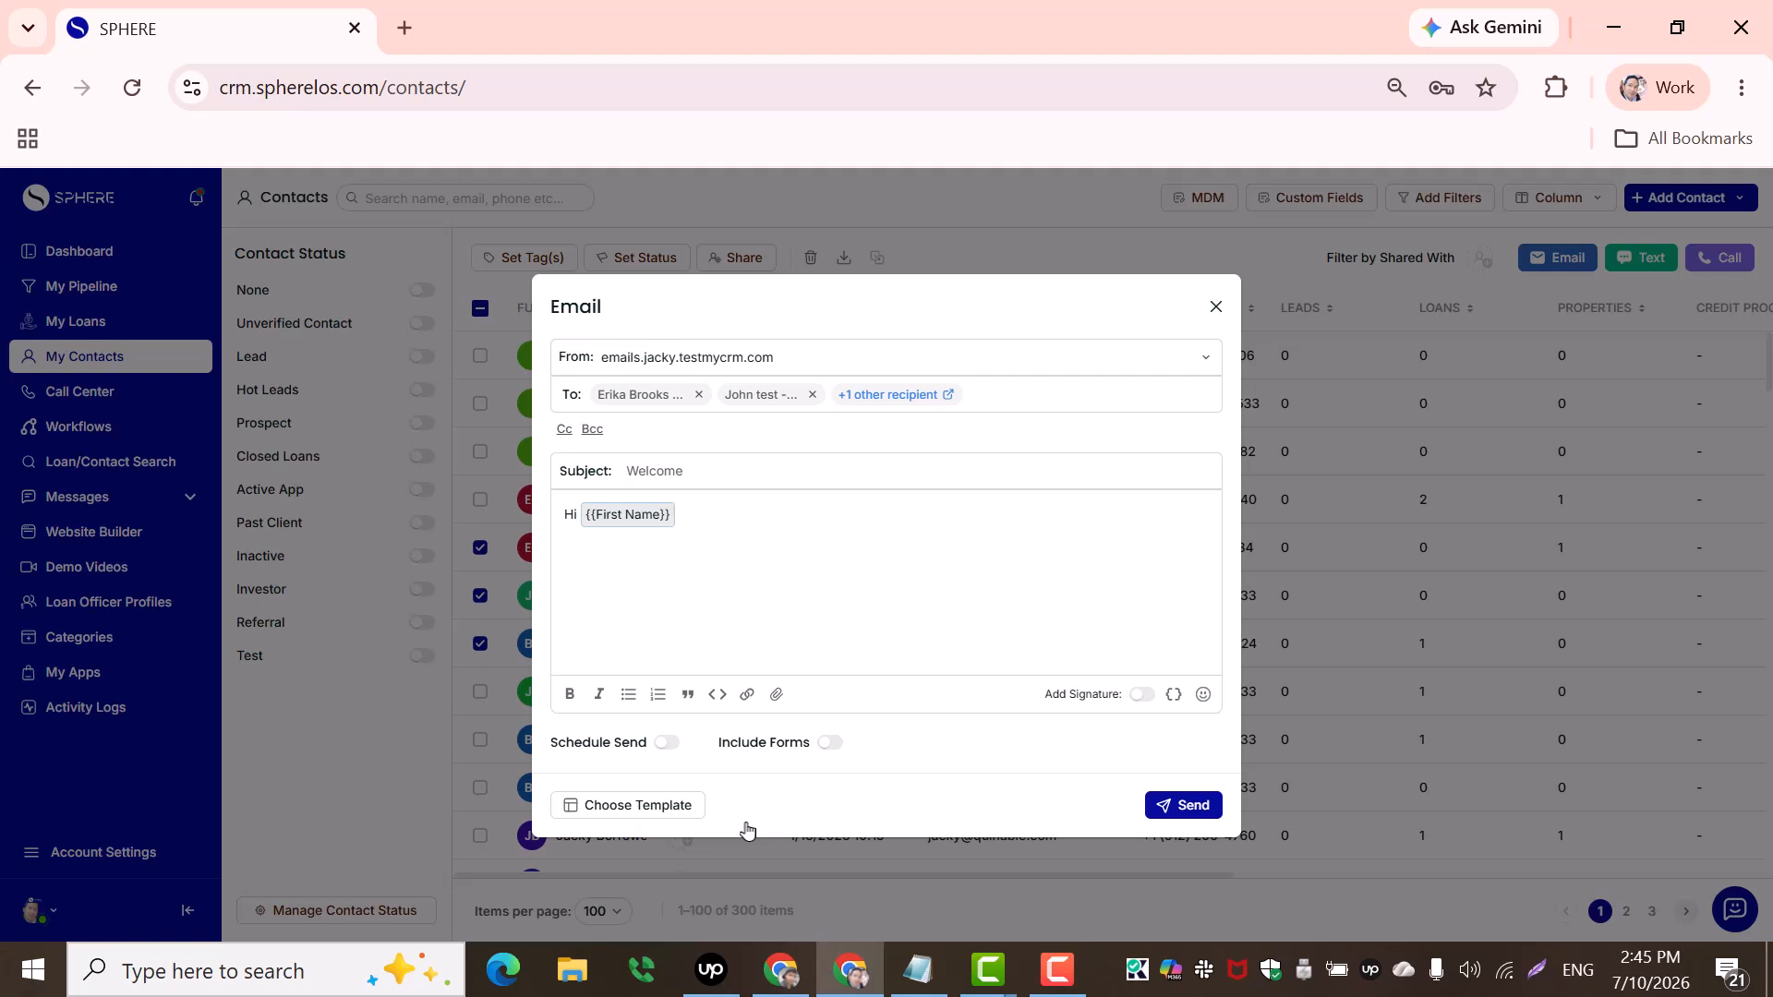